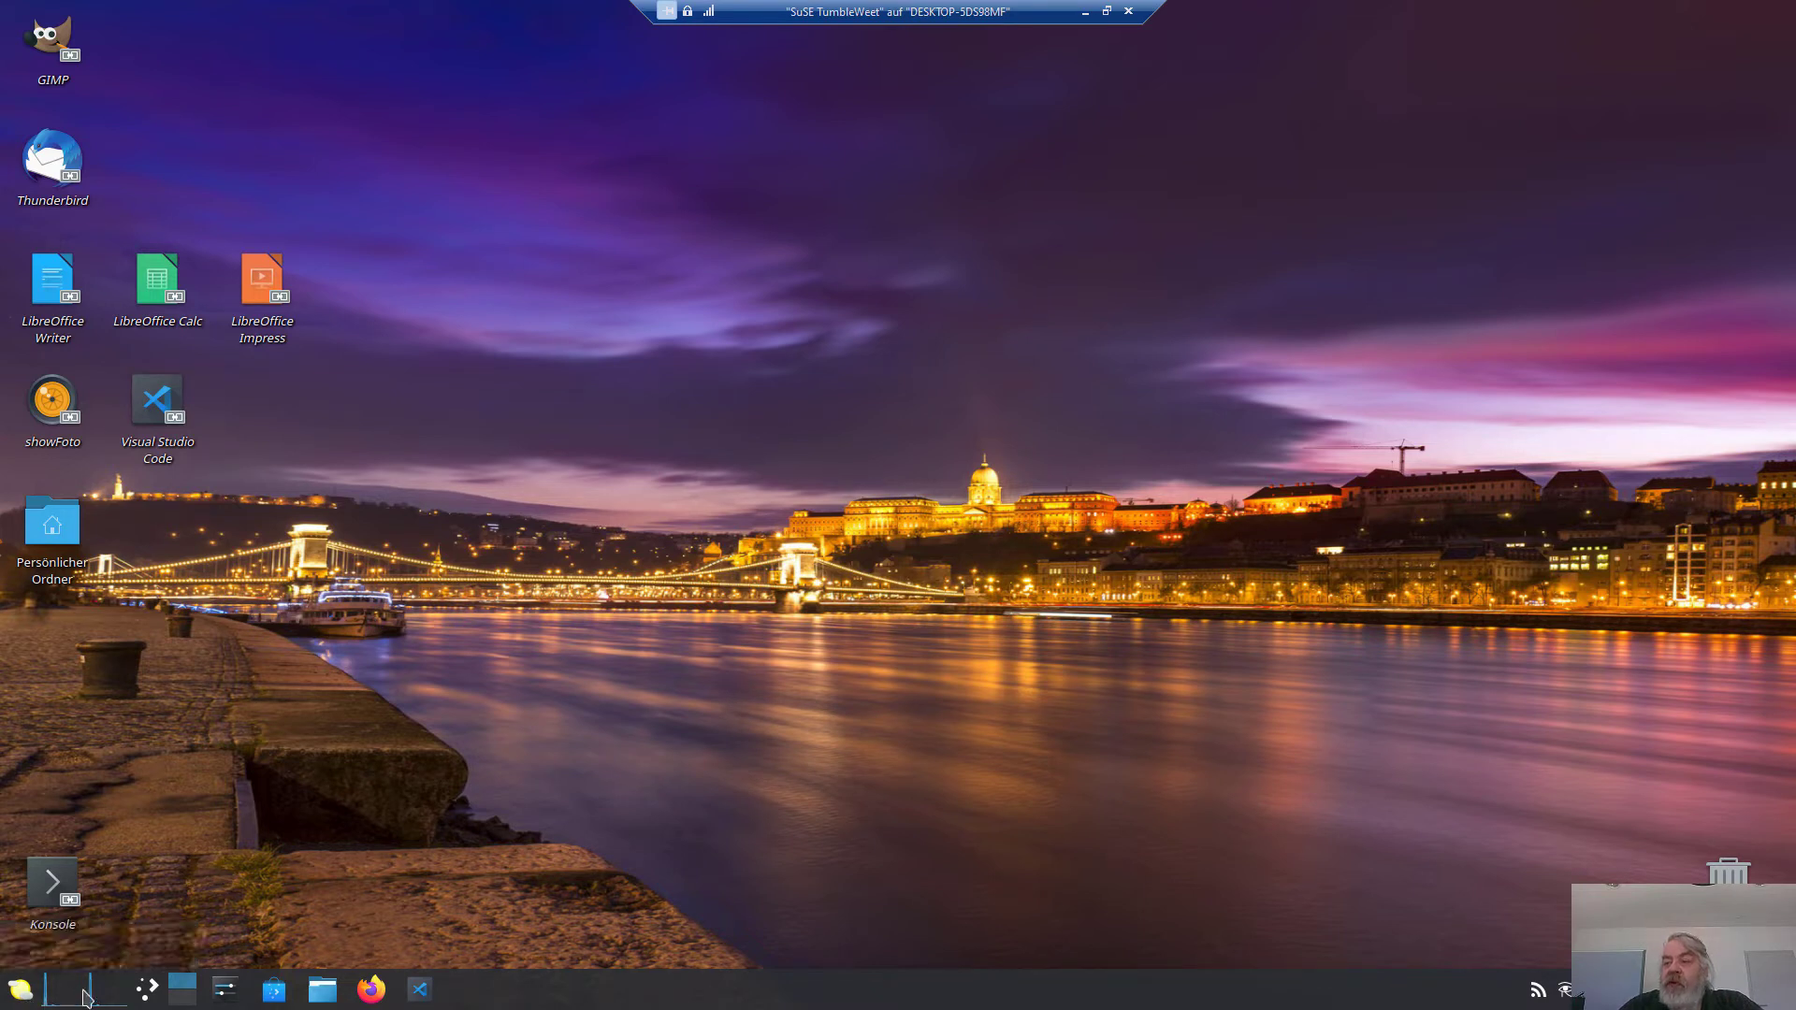
Browse the catalogue of available Plasma widgets down to the system monitor and keyboard entries, and close it.
{"action": "mouse_move", "coordinate": [82, 998]}
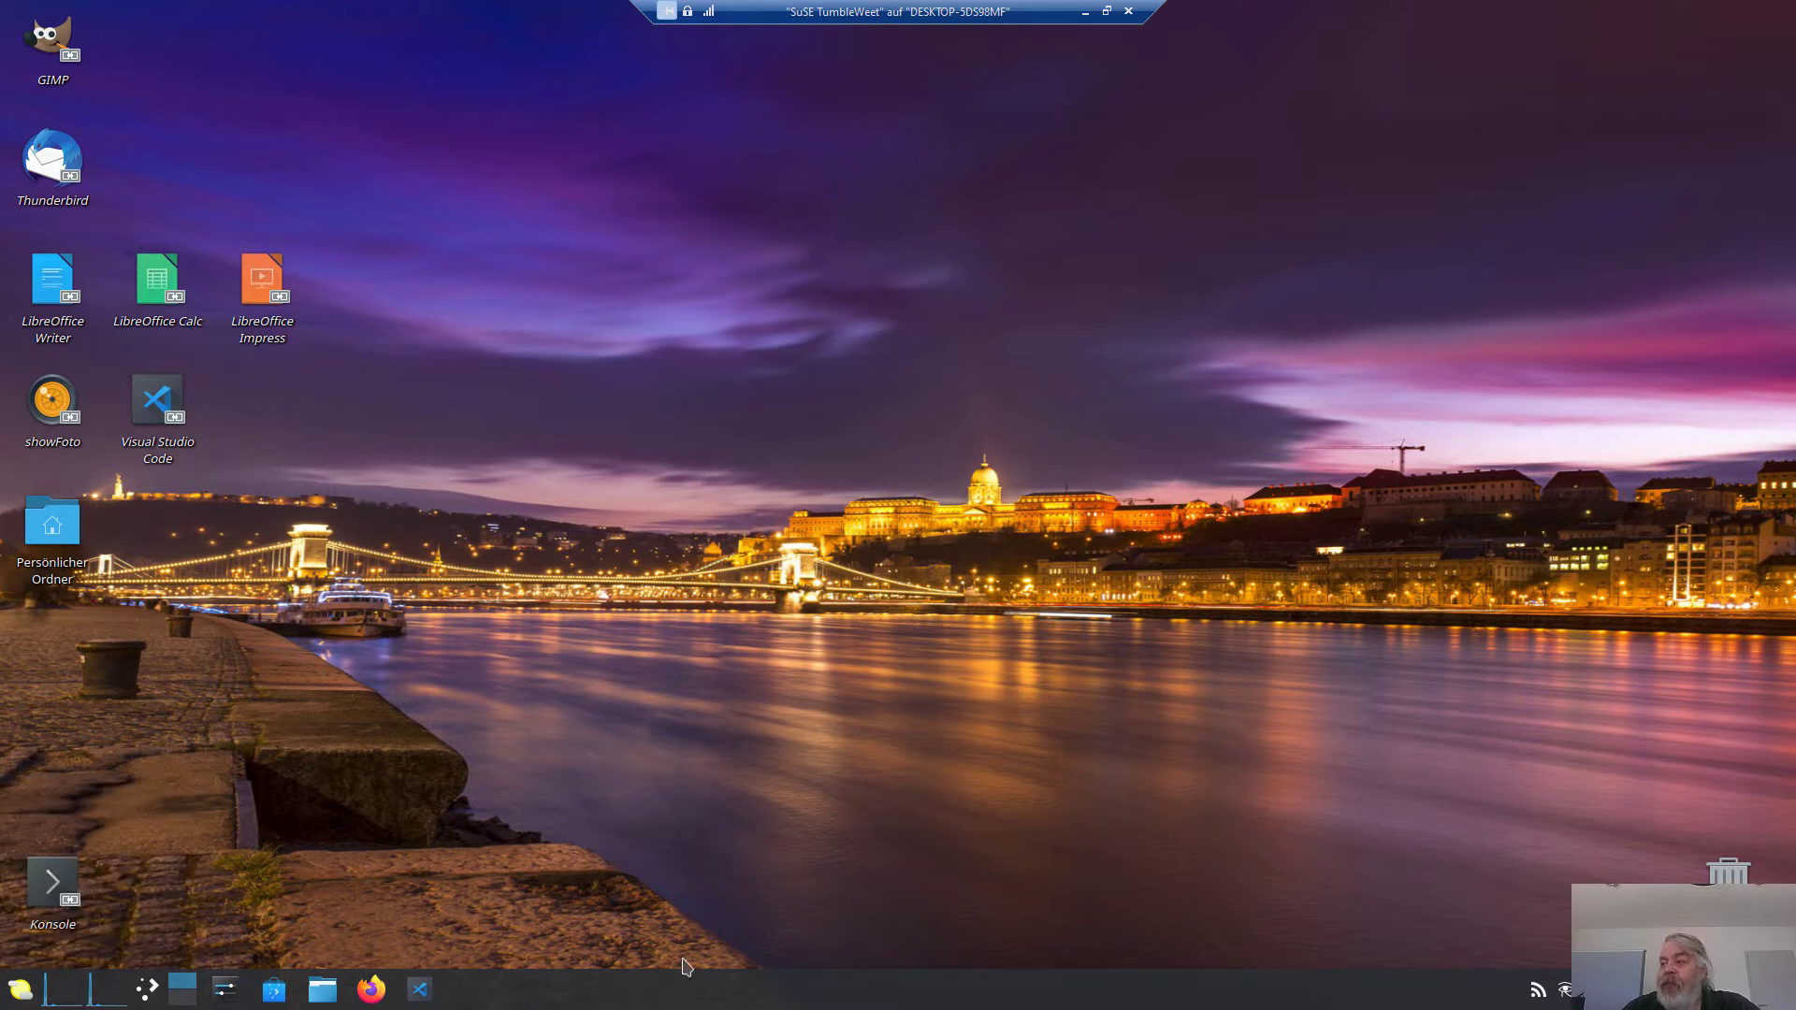
{"action": "right_click", "coordinate": [687, 994]}
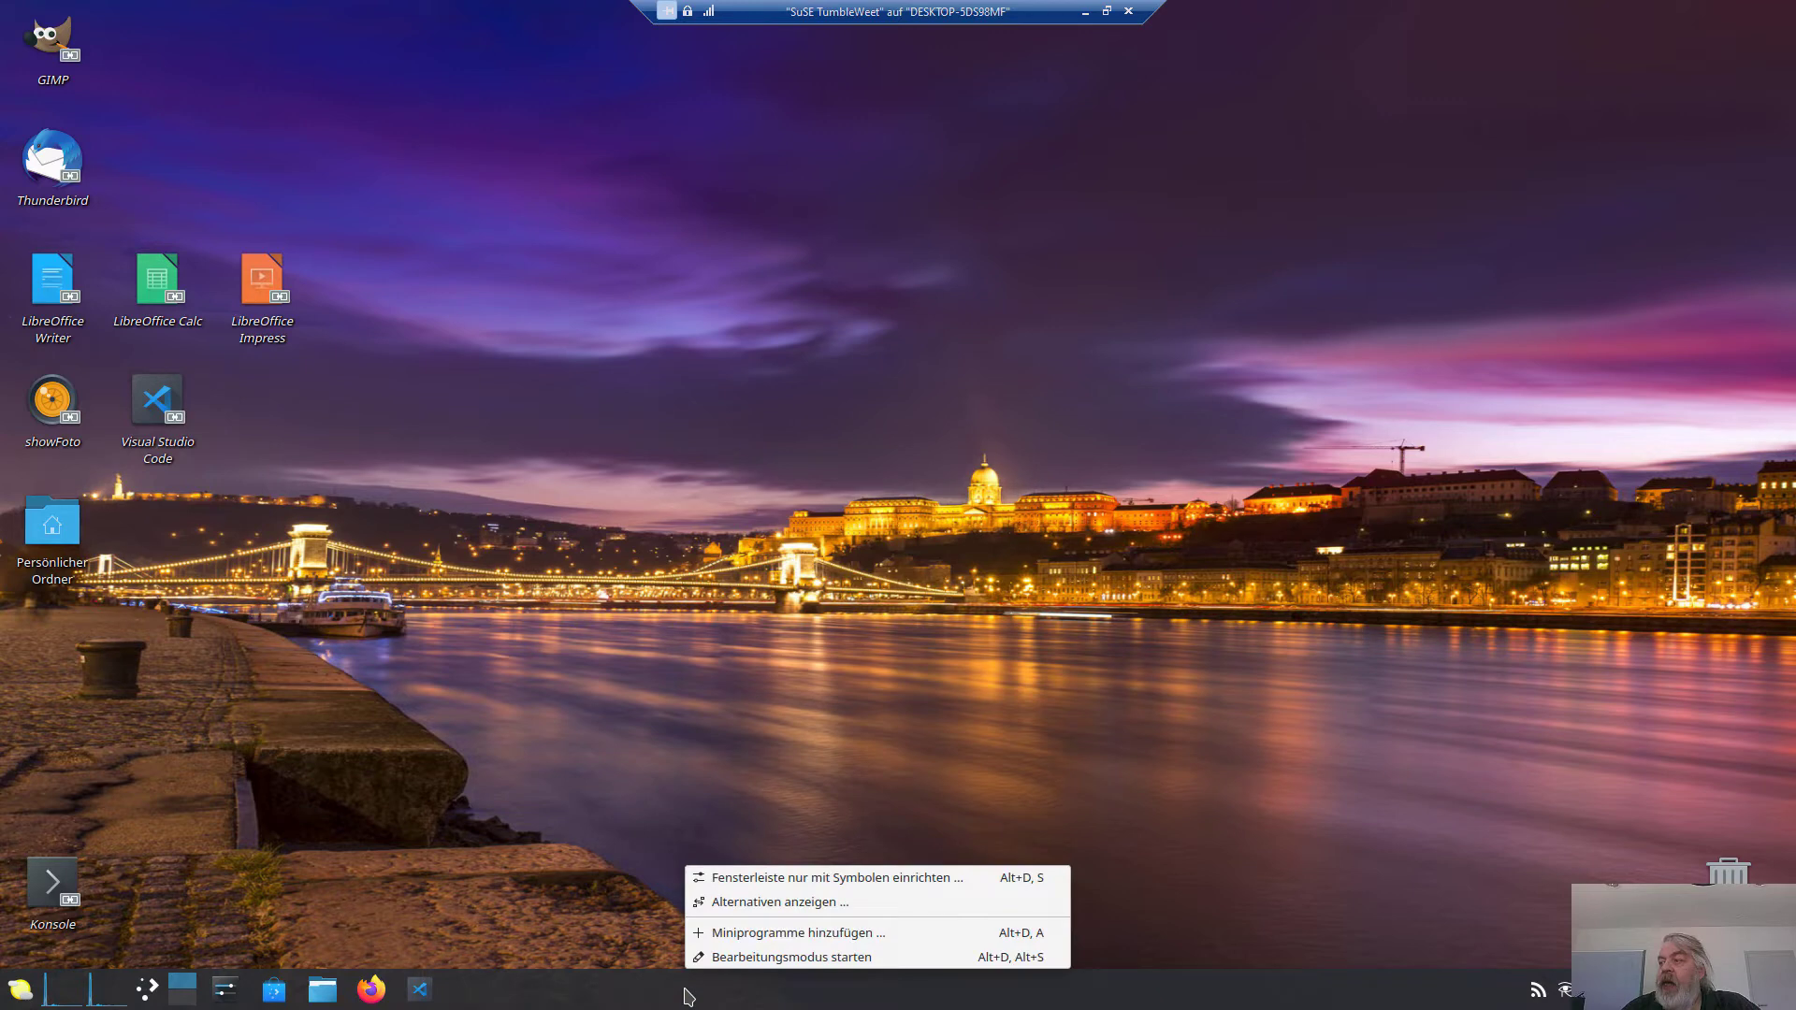
{"action": "left_click", "coordinate": [738, 932]}
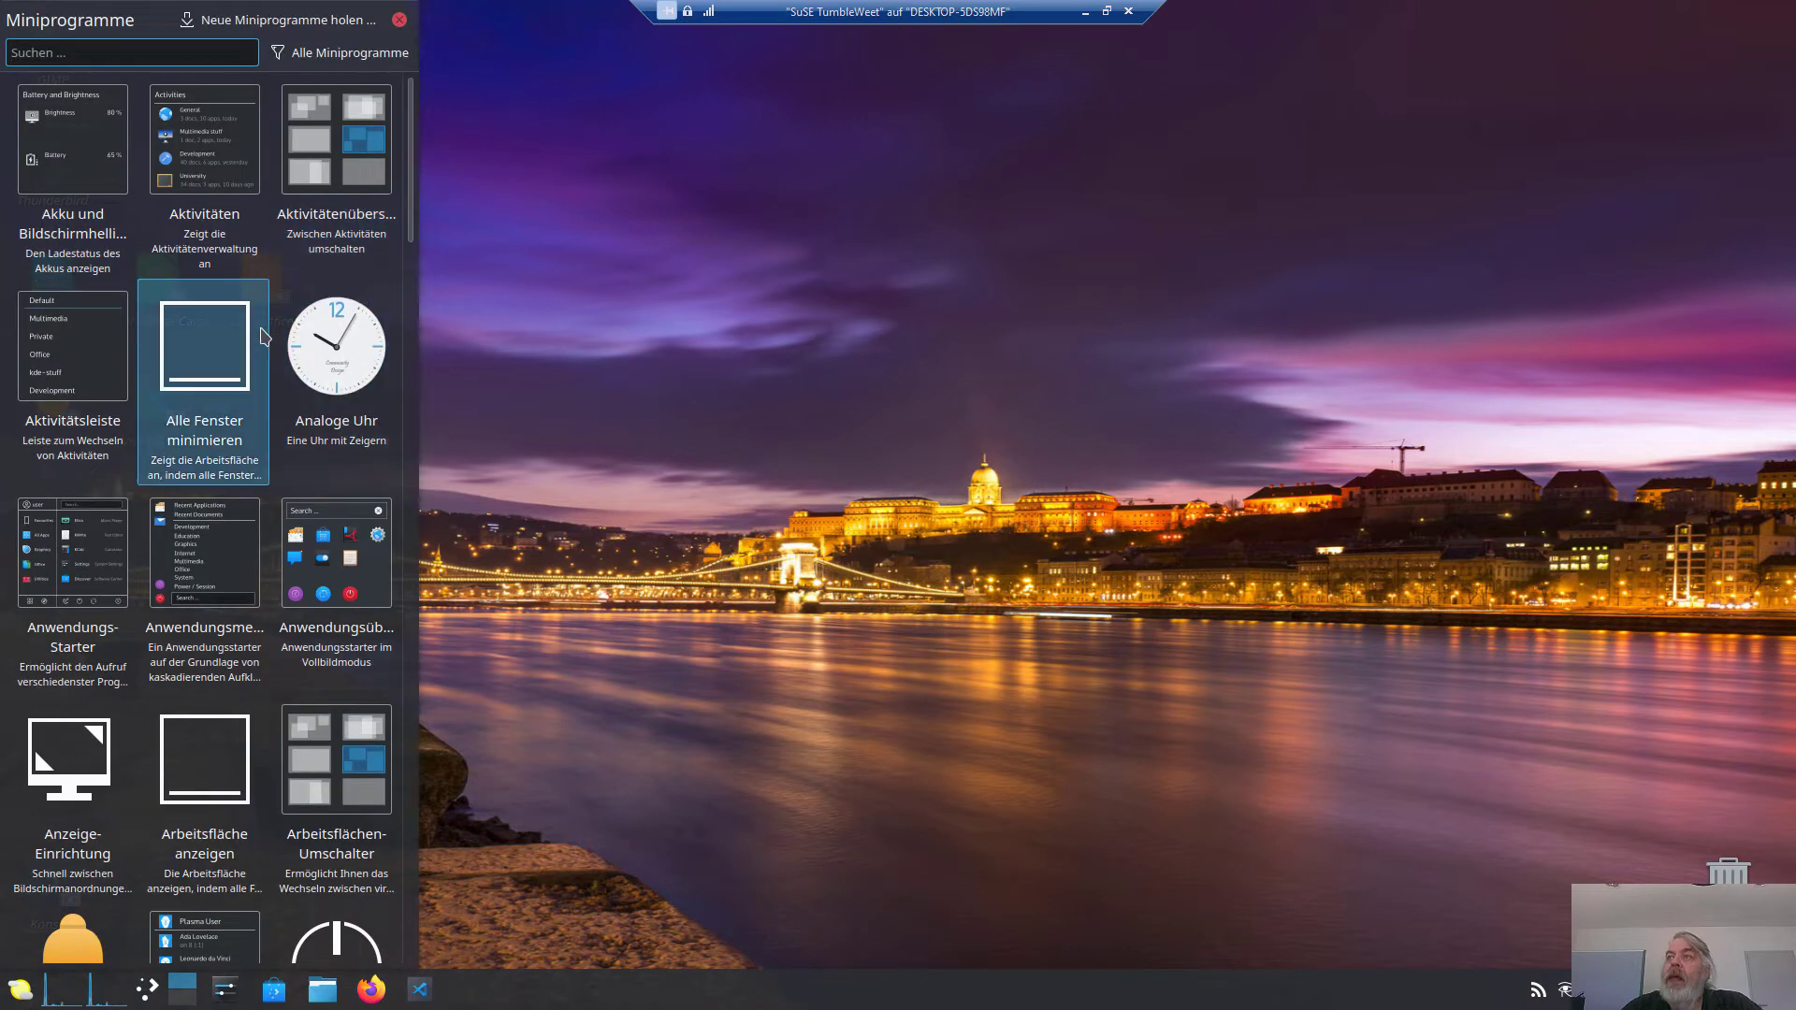
{"action": "scroll", "coordinate": [234, 404], "scroll_direction": "down", "scroll_amount": 6}
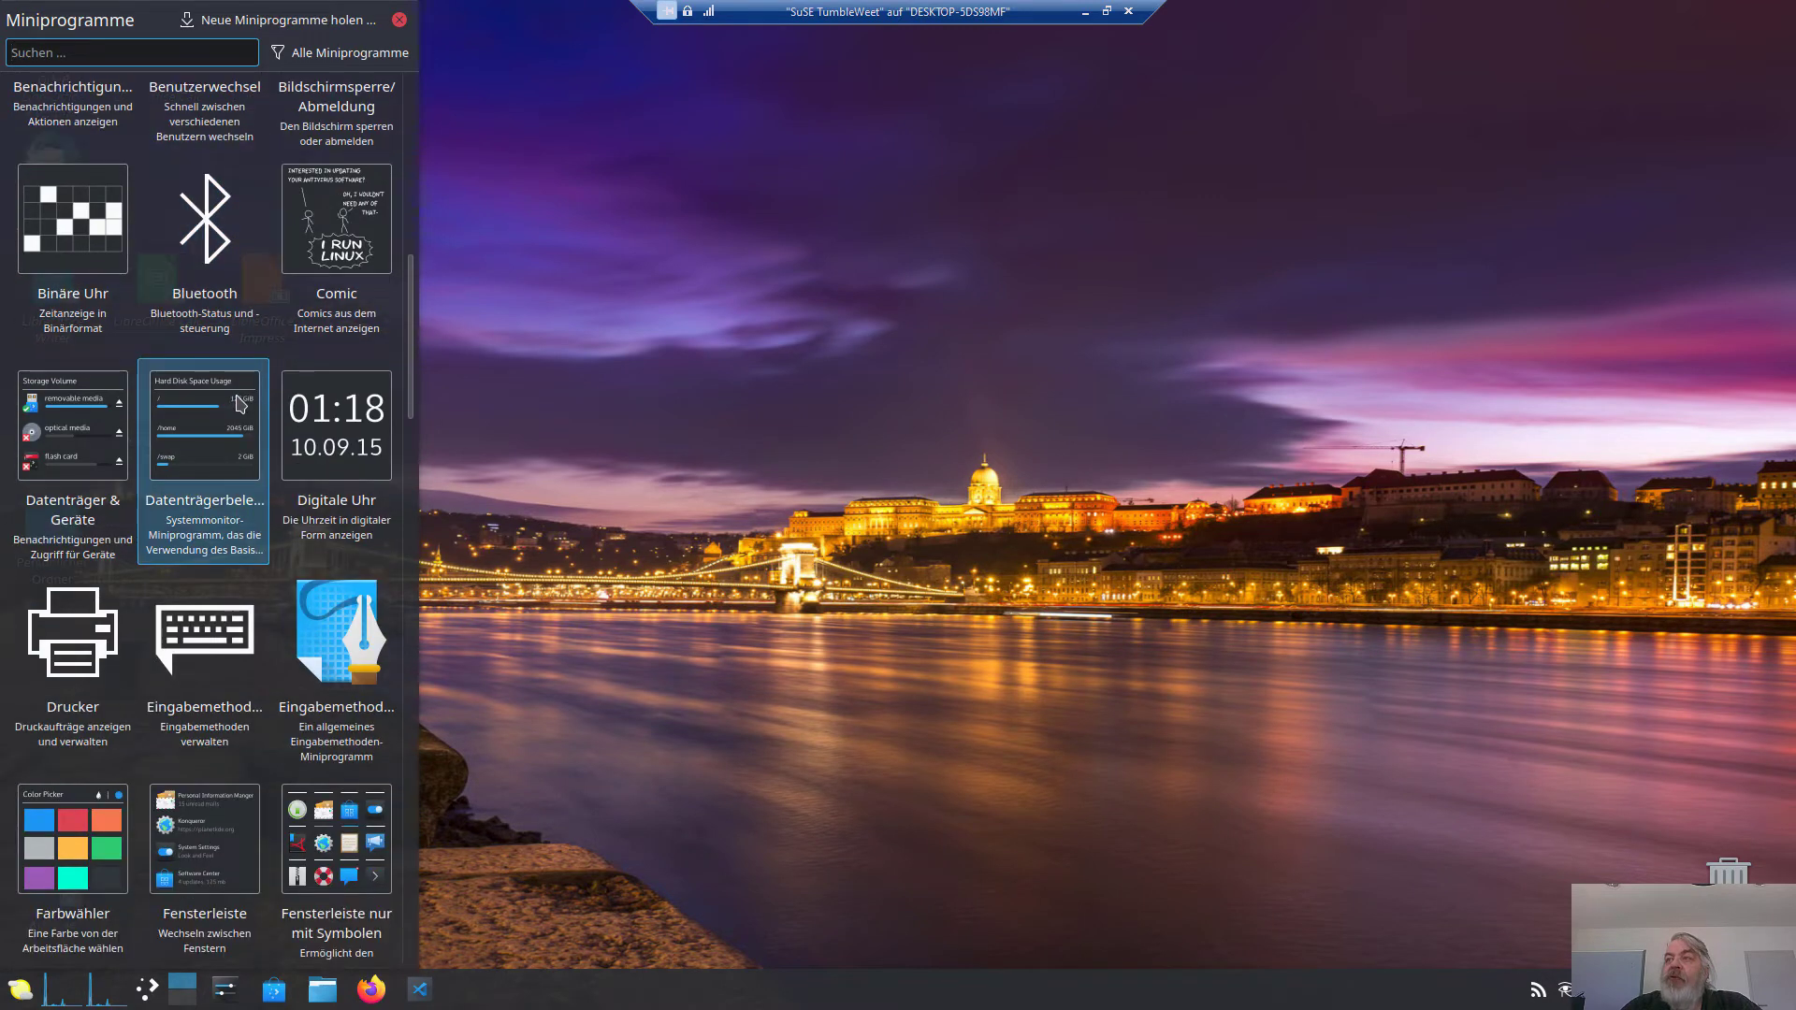
{"action": "scroll", "coordinate": [238, 403], "scroll_direction": "down", "scroll_amount": 3}
{"action": "scroll", "coordinate": [241, 403], "scroll_direction": "down", "scroll_amount": 5}
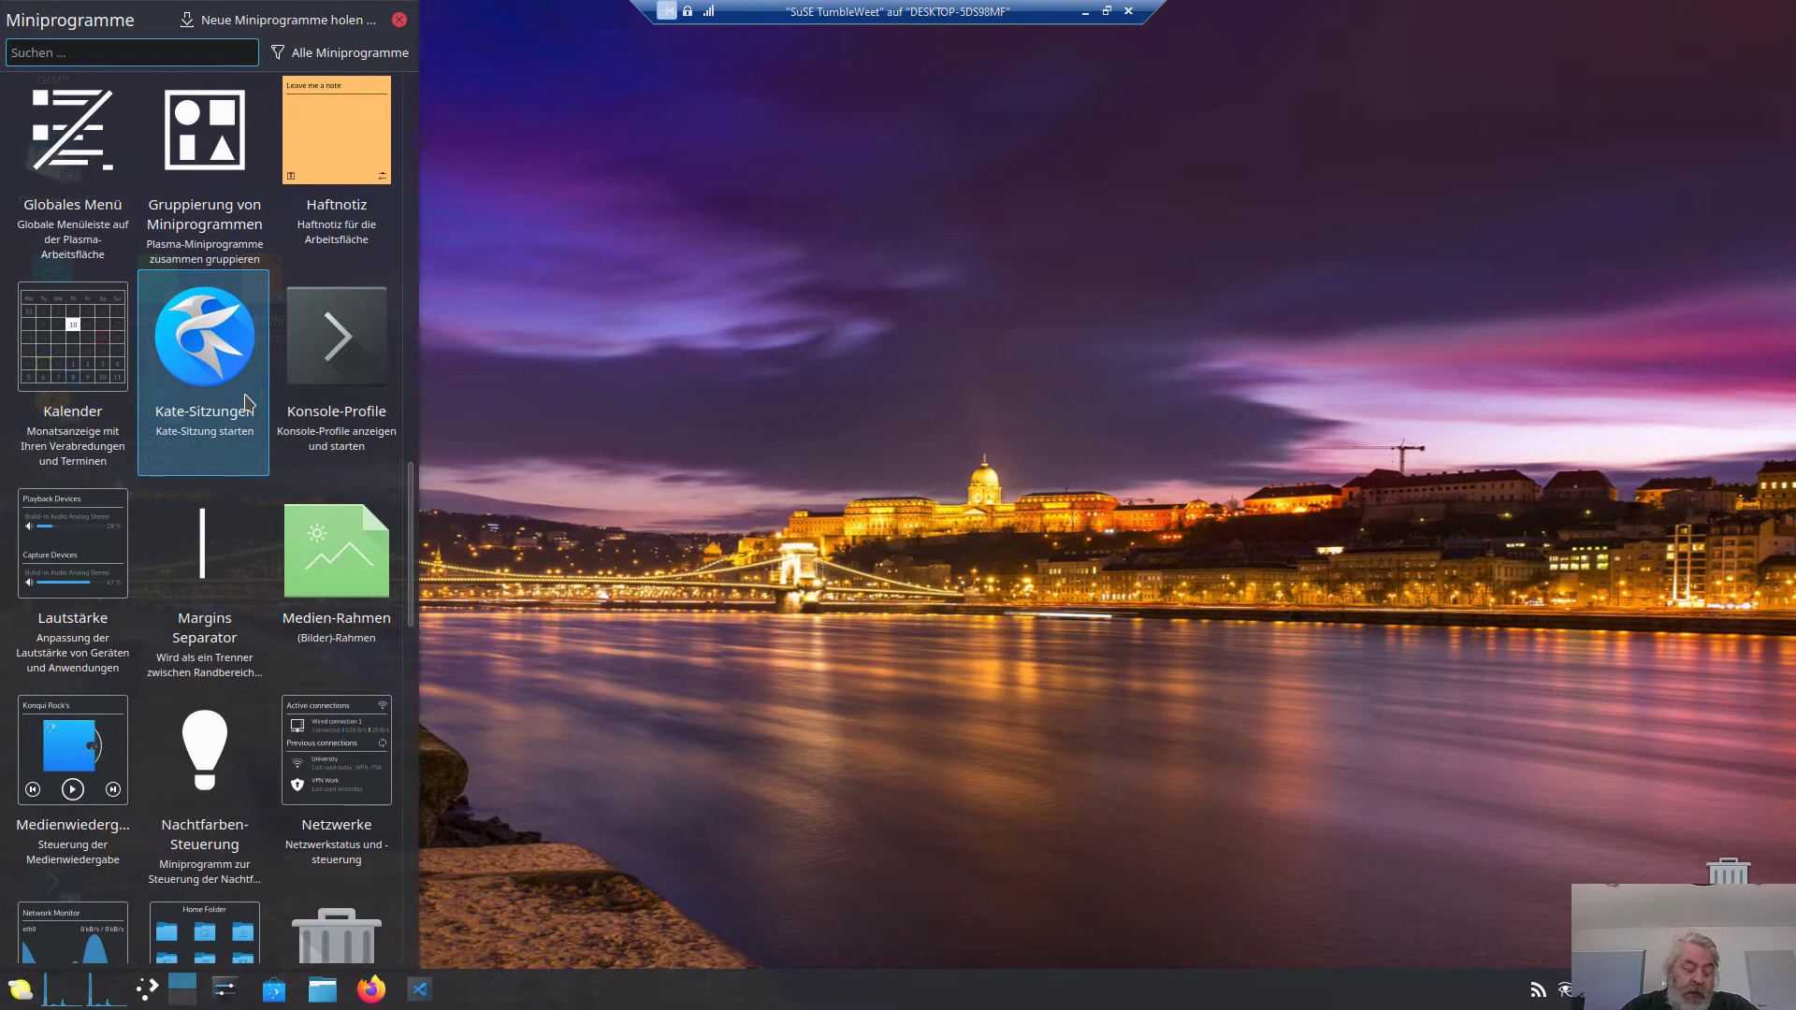
{"action": "scroll", "coordinate": [253, 406], "scroll_direction": "down", "scroll_amount": 3}
{"action": "scroll", "coordinate": [258, 408], "scroll_direction": "down", "scroll_amount": 8}
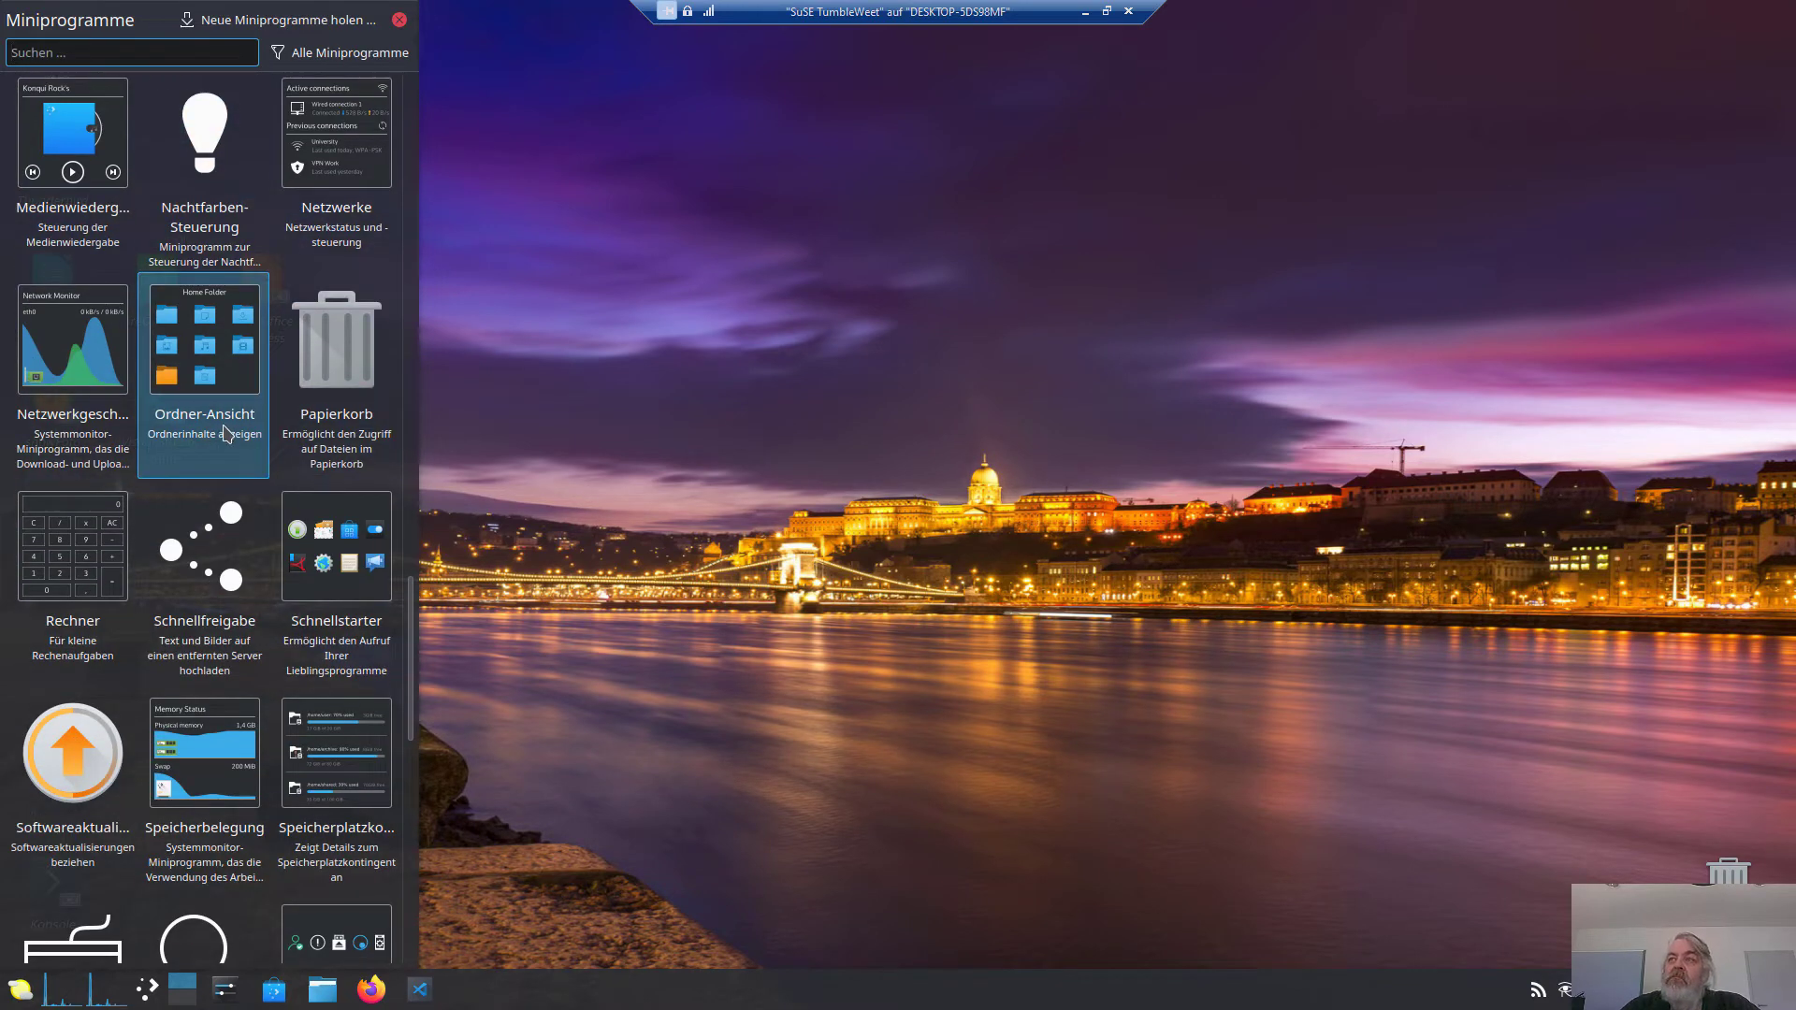
{"action": "scroll", "coordinate": [245, 450], "scroll_direction": "down", "scroll_amount": 5}
{"action": "scroll", "coordinate": [241, 436], "scroll_direction": "down", "scroll_amount": 5}
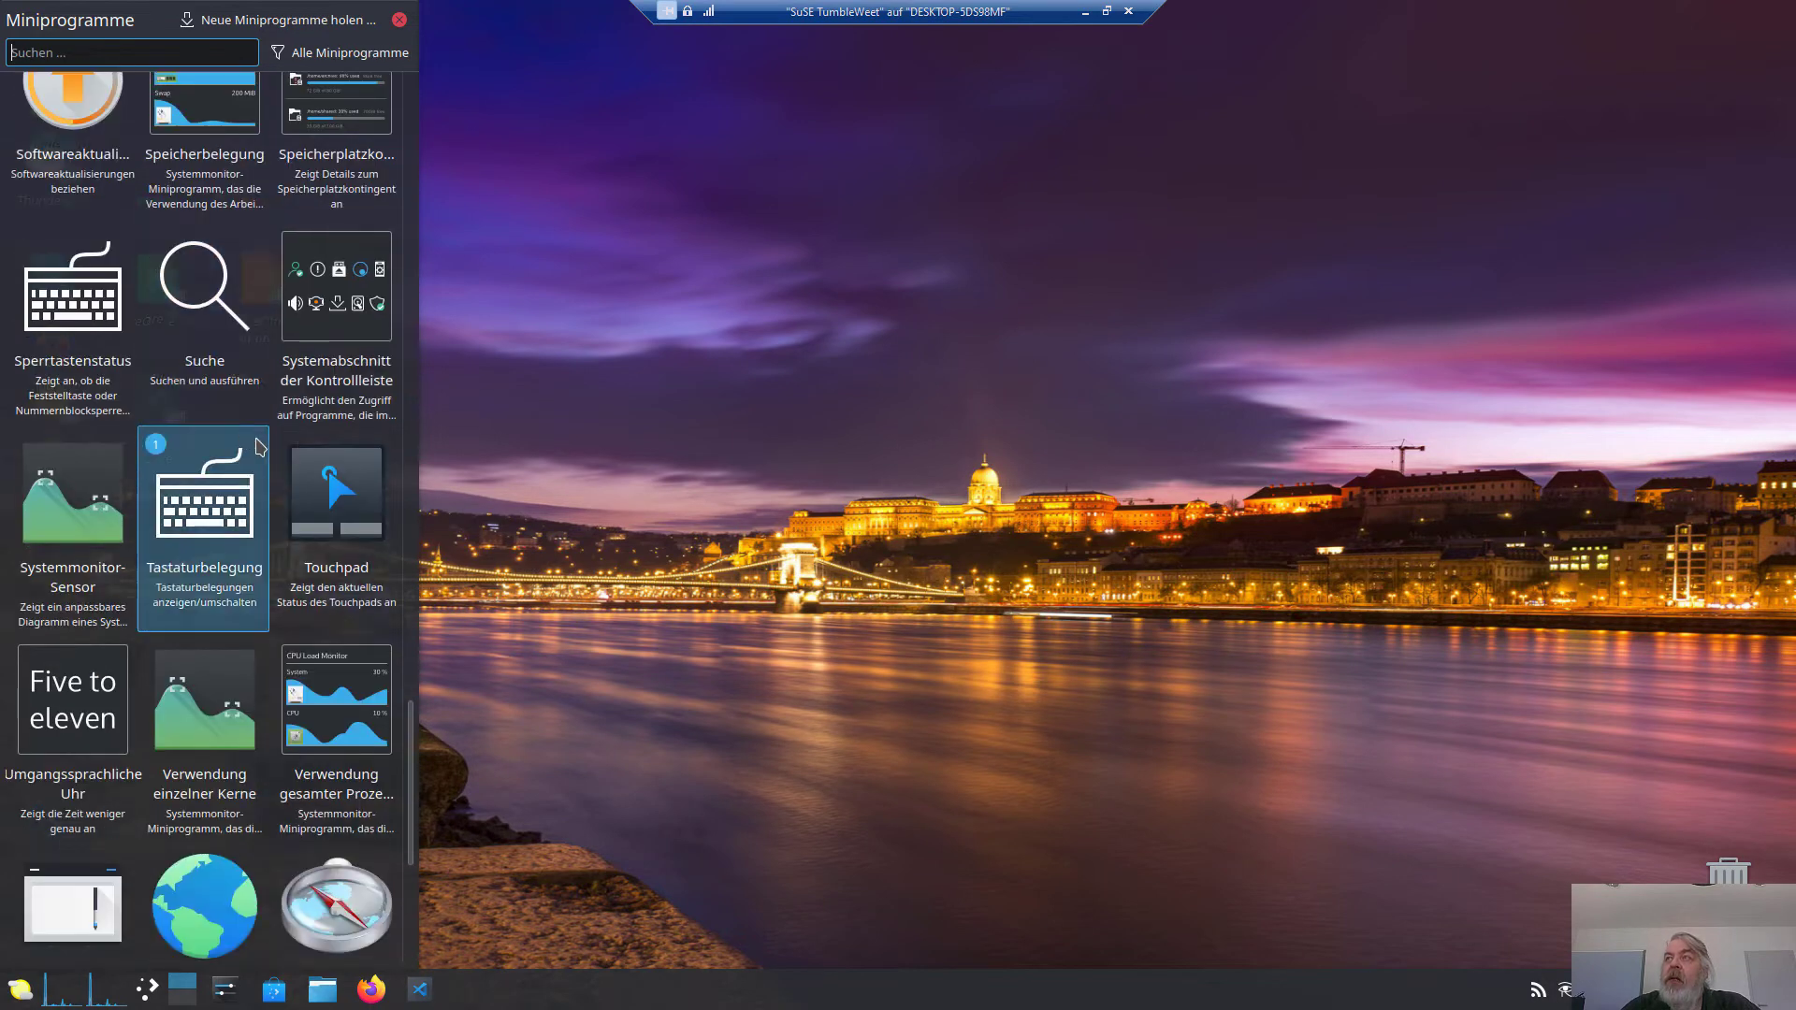
{"action": "left_click", "coordinate": [401, 20]}
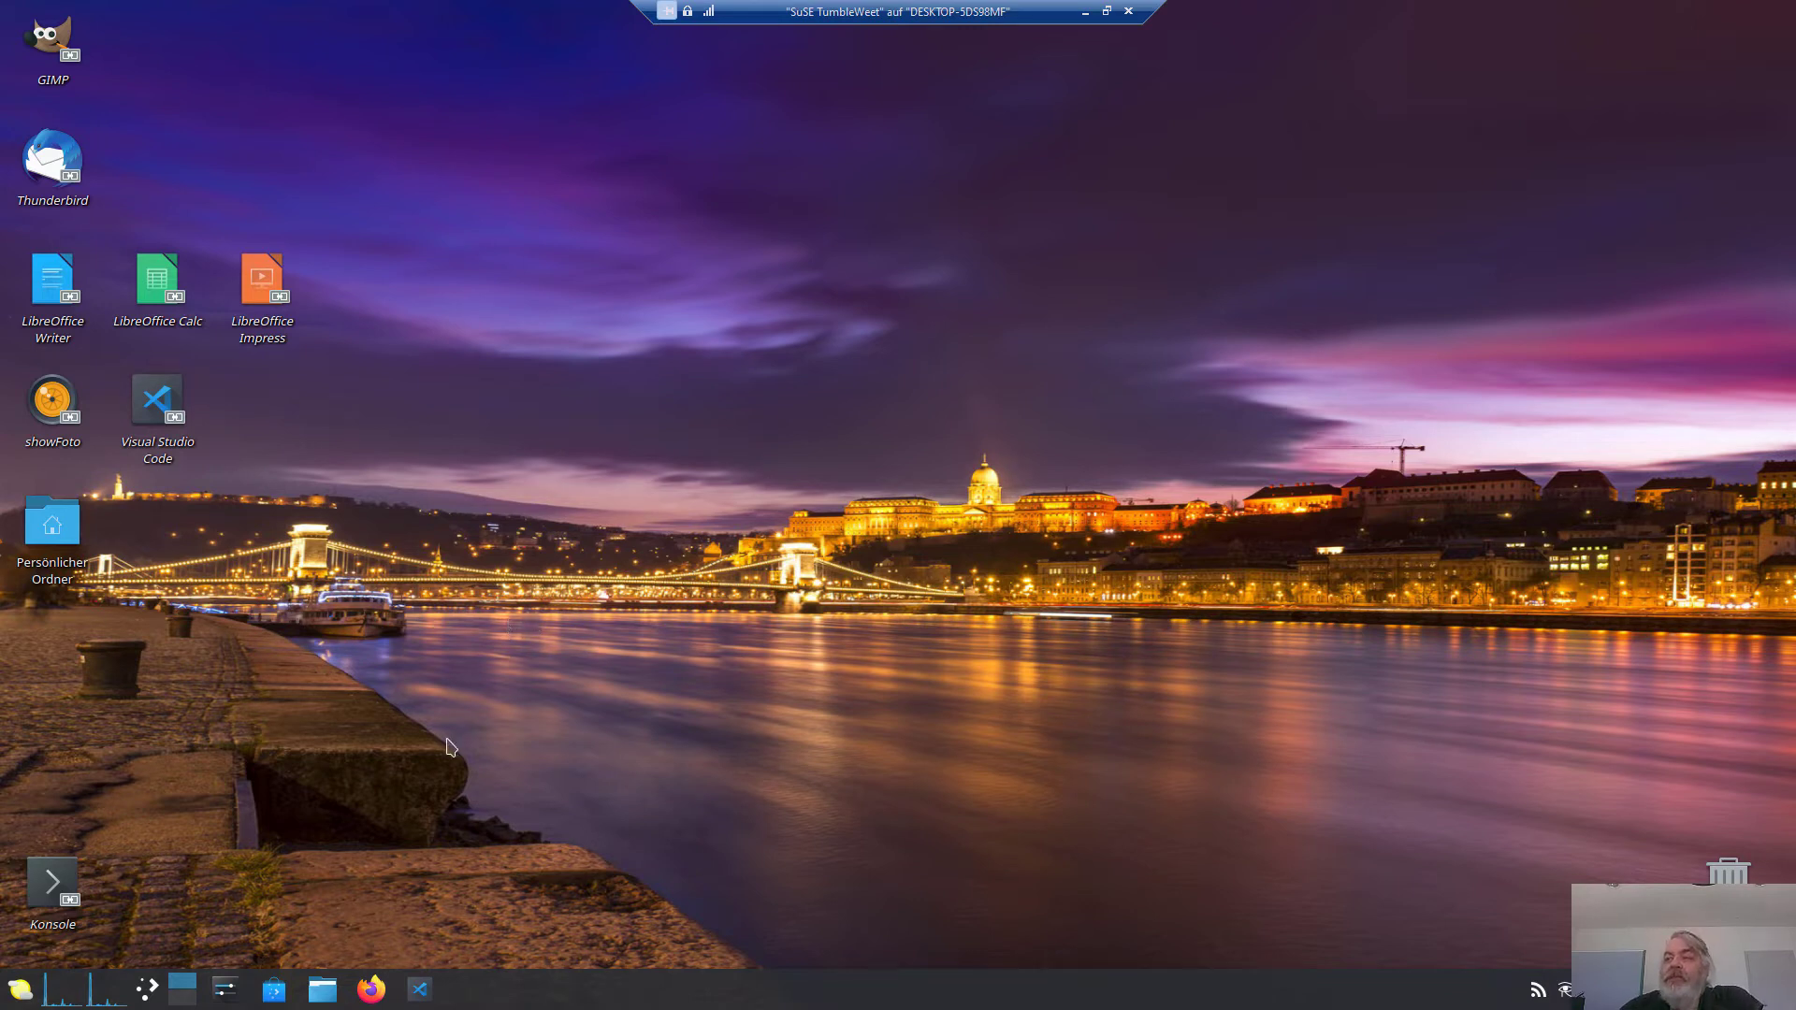
Read the openSUSE Leap 15.4 Release Candidate news article in Firefox, starting from the openSUSE search page, and close the browser.
{"action": "left_click", "coordinate": [375, 992]}
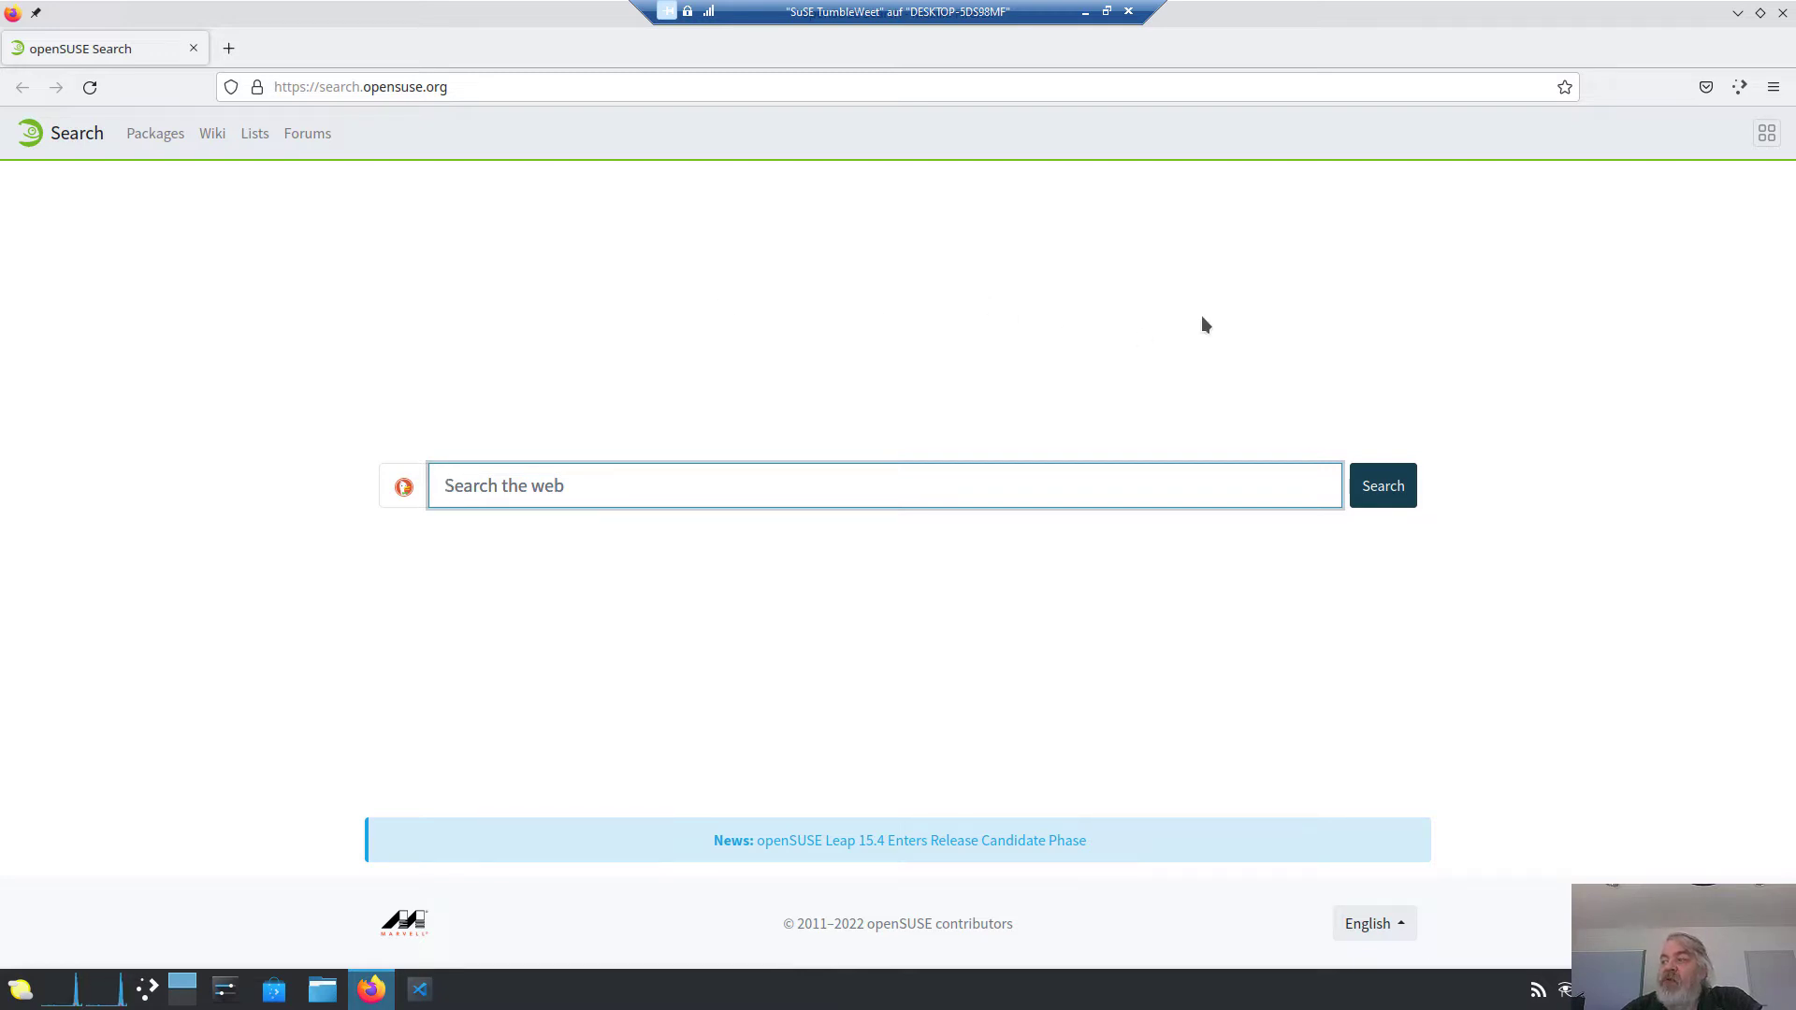
{"action": "left_click", "coordinate": [838, 841]}
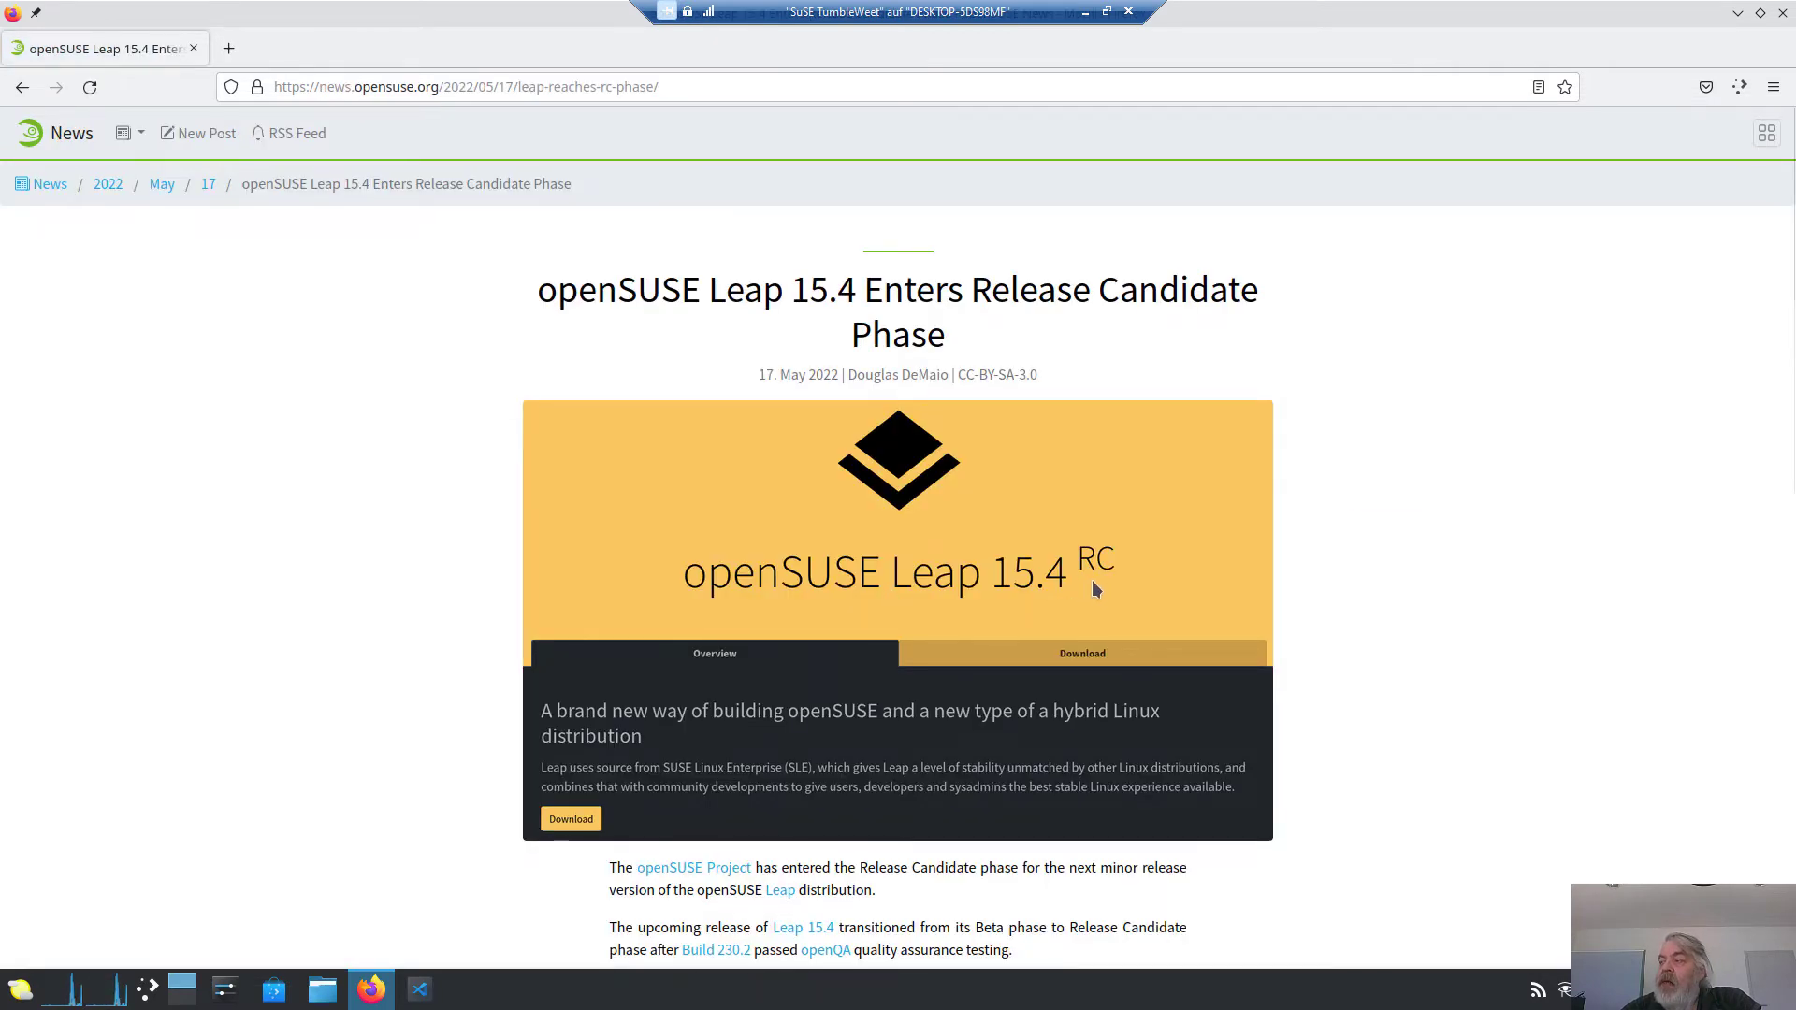
{"action": "scroll", "coordinate": [1100, 588], "scroll_direction": "down", "scroll_amount": 3}
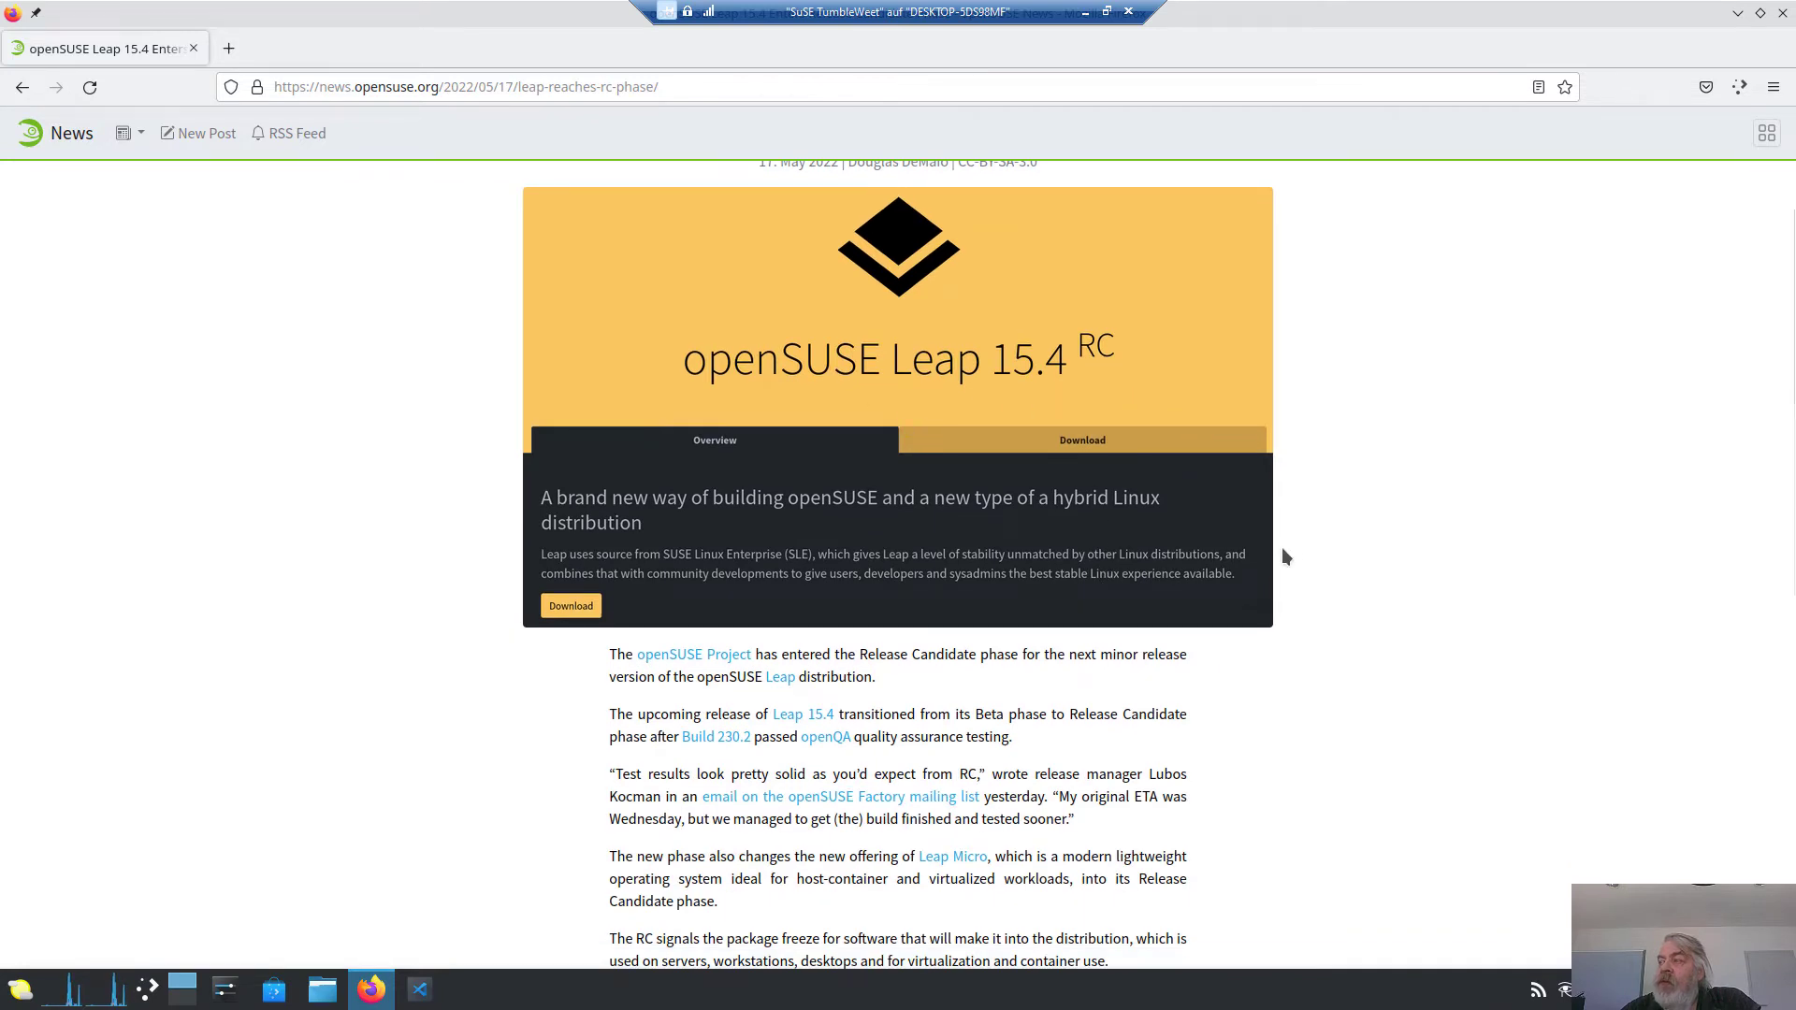
{"action": "scroll", "coordinate": [1297, 600], "scroll_direction": "down", "scroll_amount": 3}
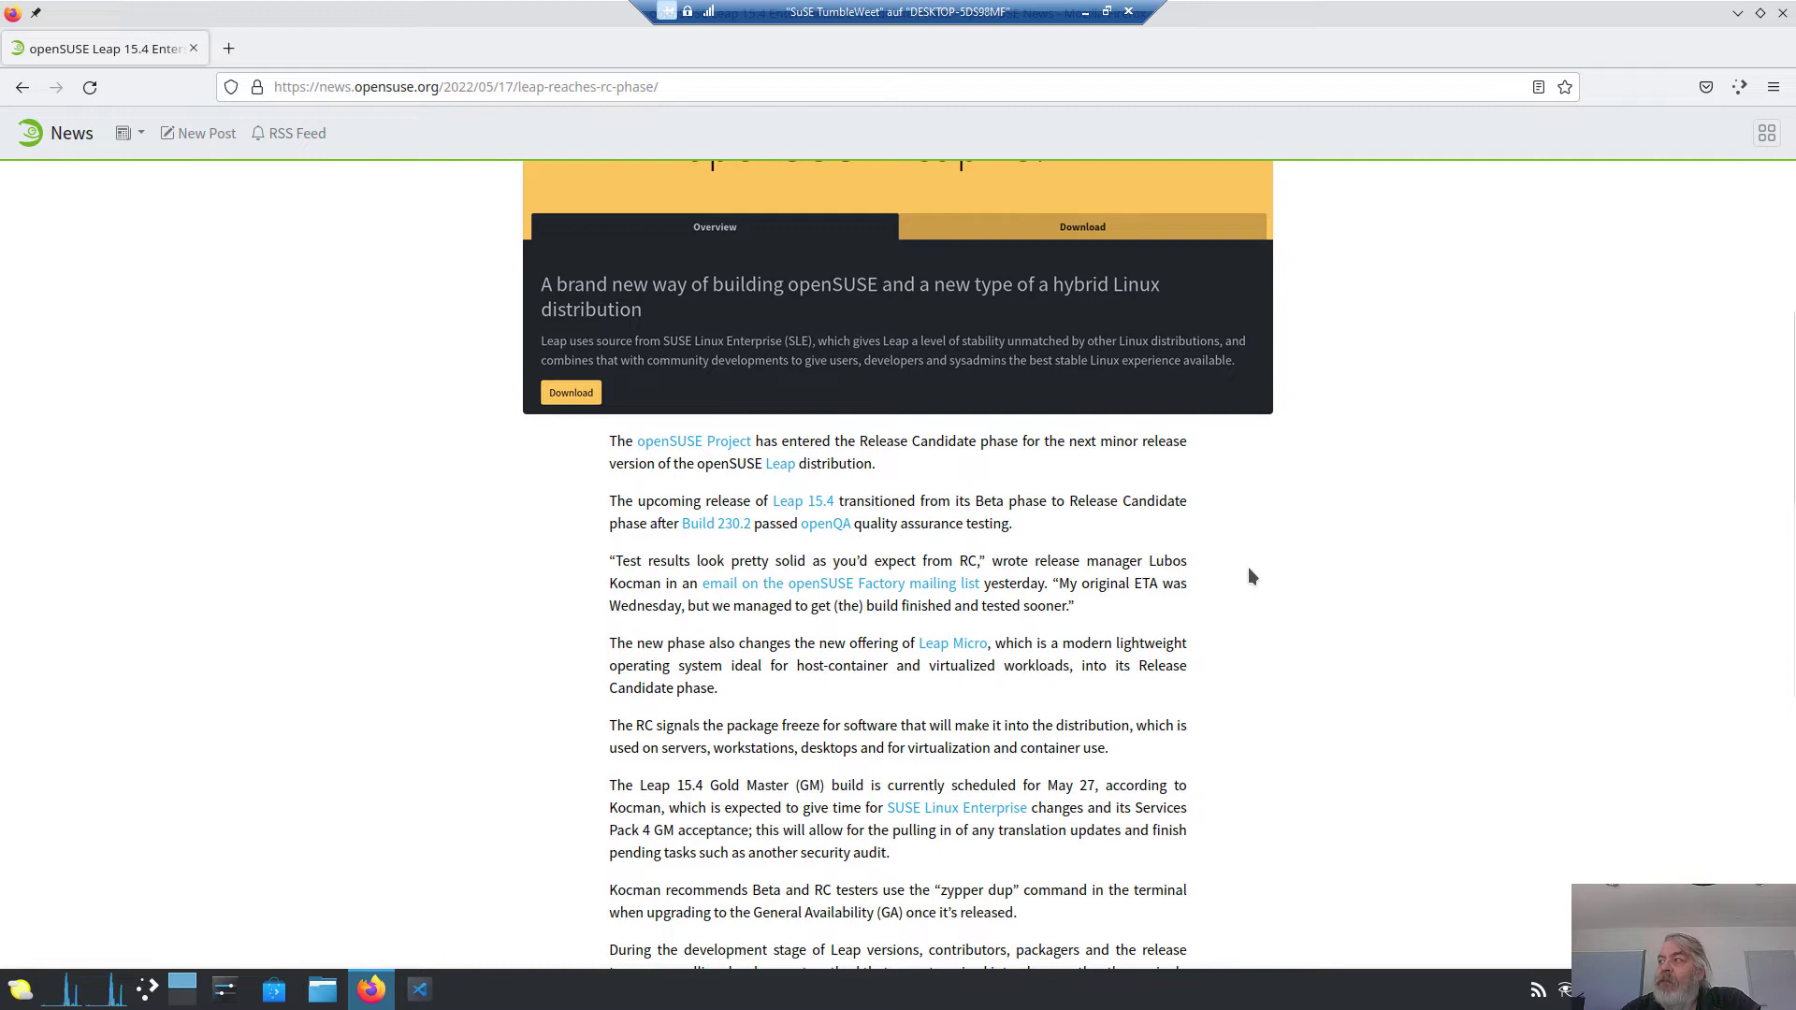
{"action": "scroll", "coordinate": [1228, 582], "scroll_direction": "down", "scroll_amount": 2}
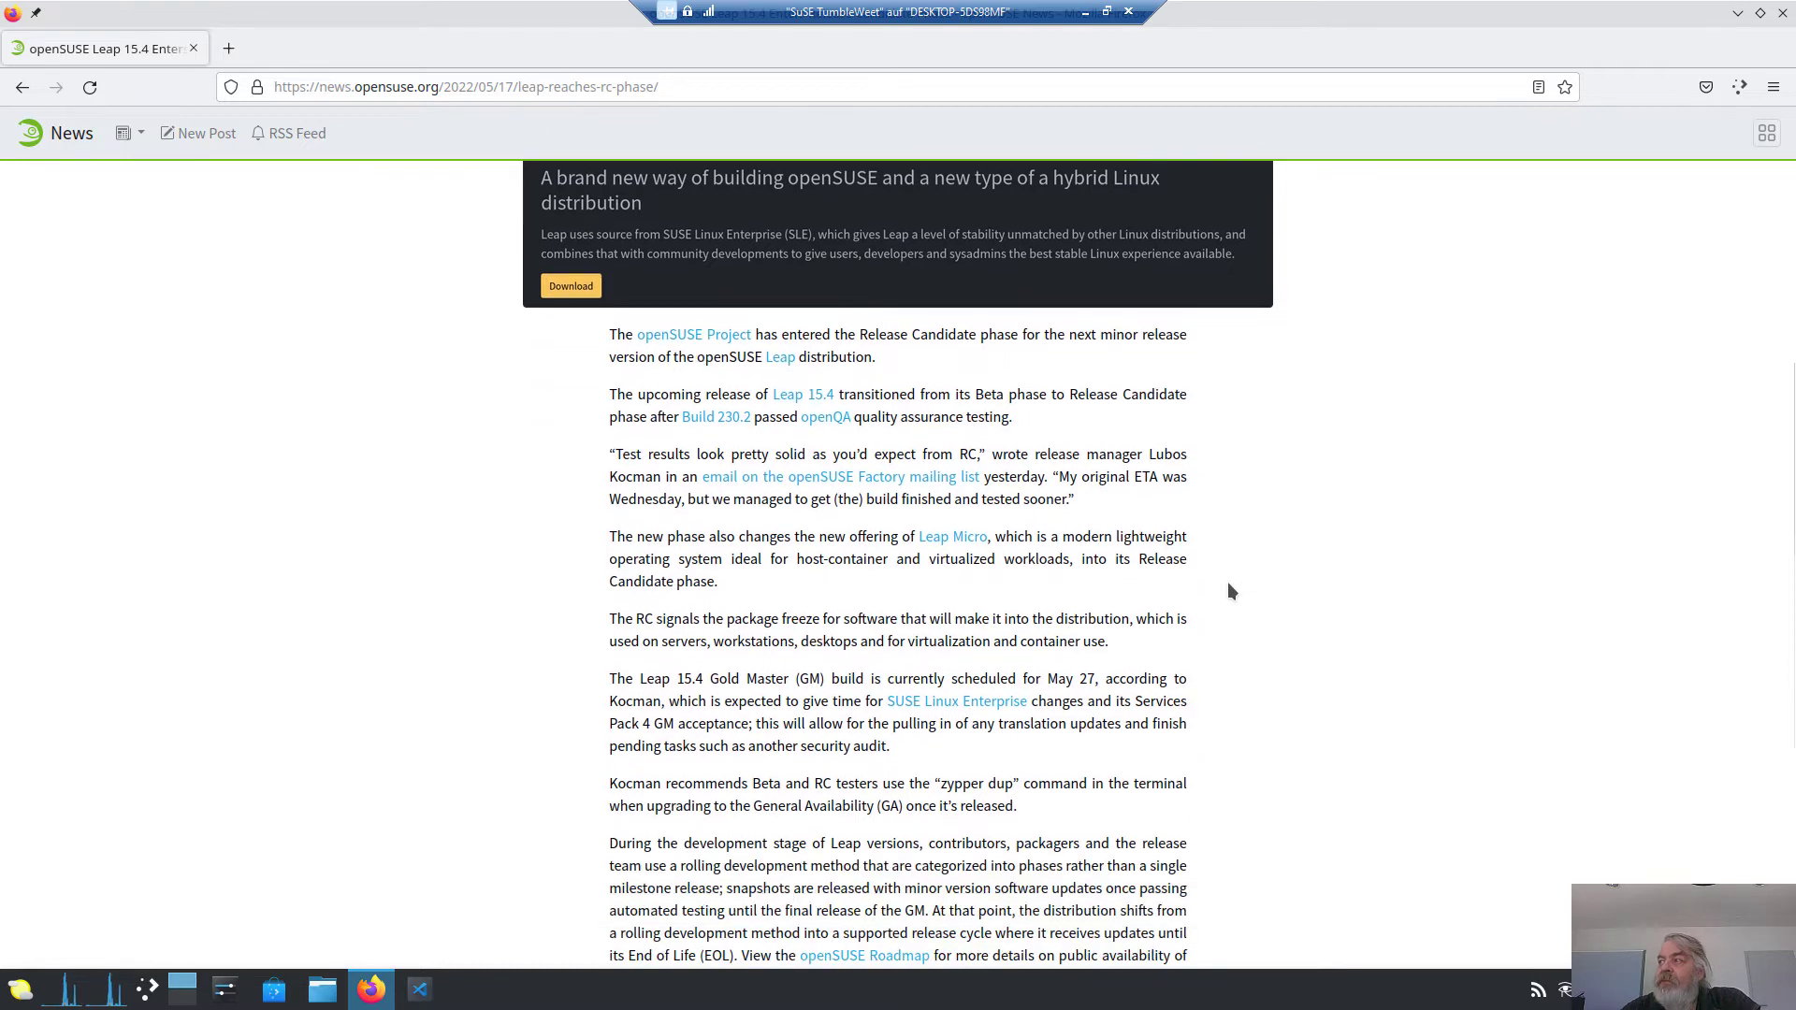
{"action": "scroll", "coordinate": [1231, 591], "scroll_direction": "down", "scroll_amount": 4}
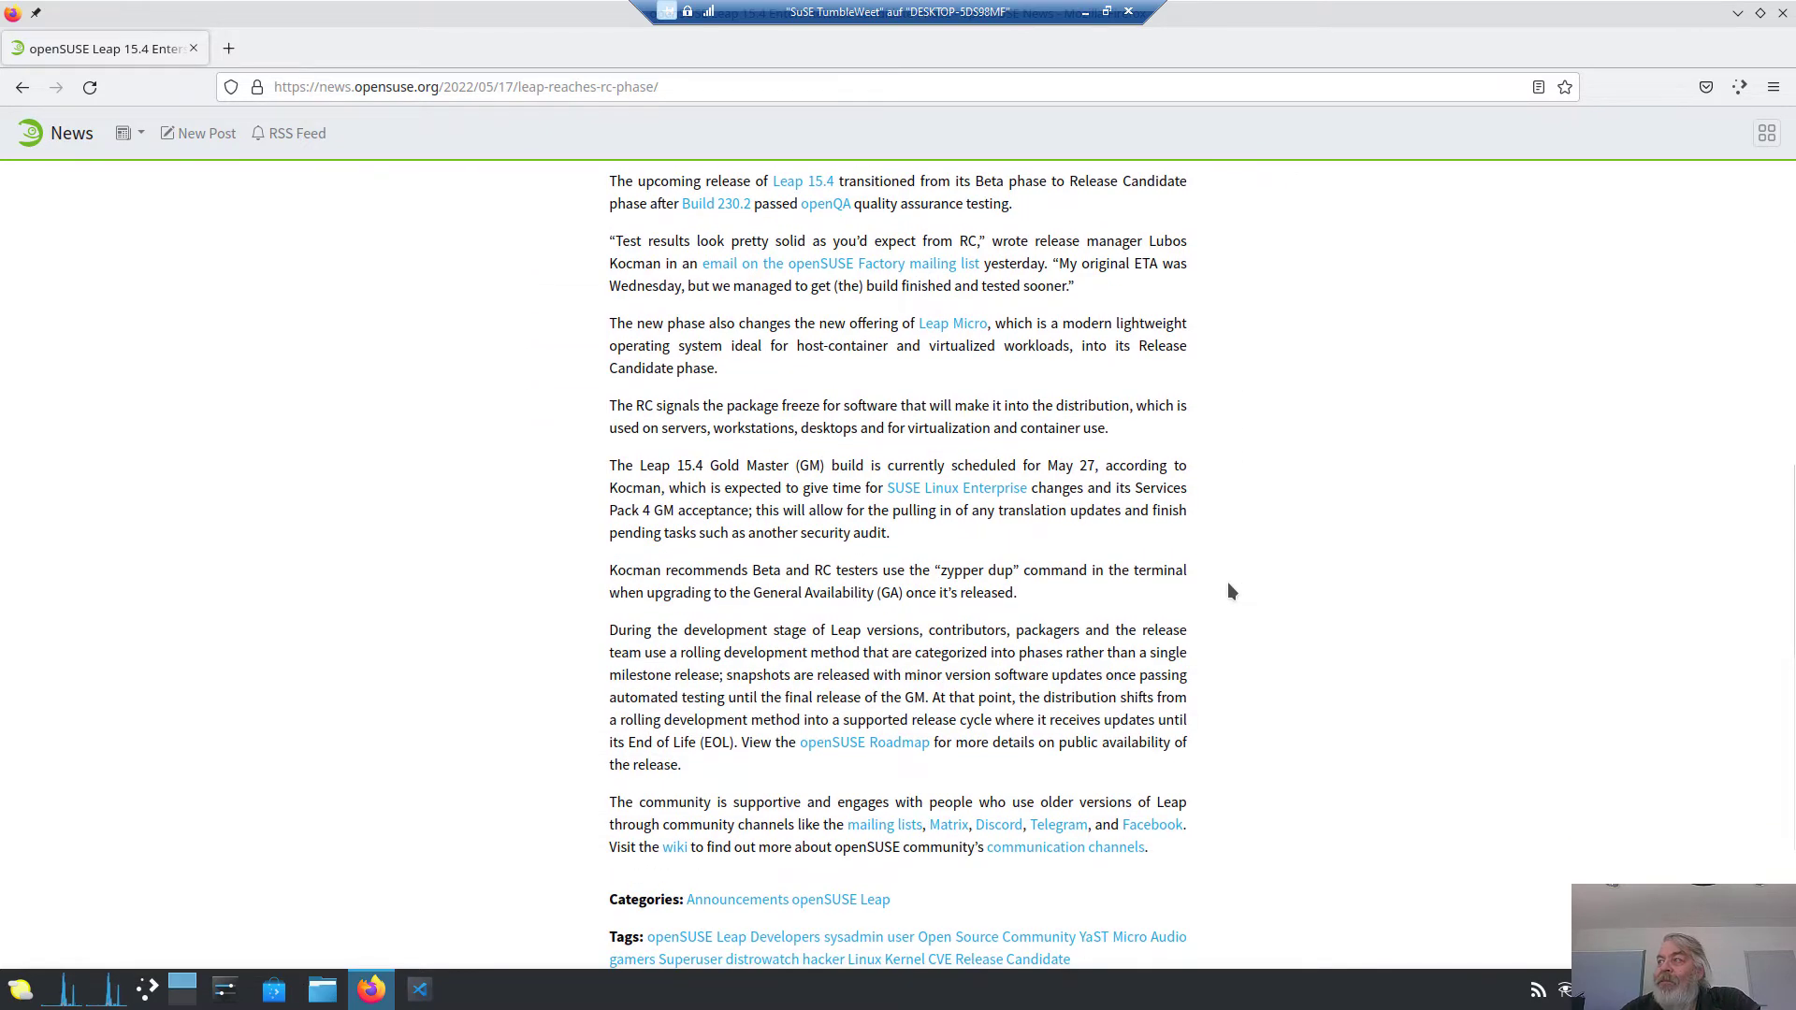
{"action": "scroll", "coordinate": [1230, 591], "scroll_direction": "down", "scroll_amount": 2}
{"action": "scroll", "coordinate": [1265, 587], "scroll_direction": "down", "scroll_amount": 2}
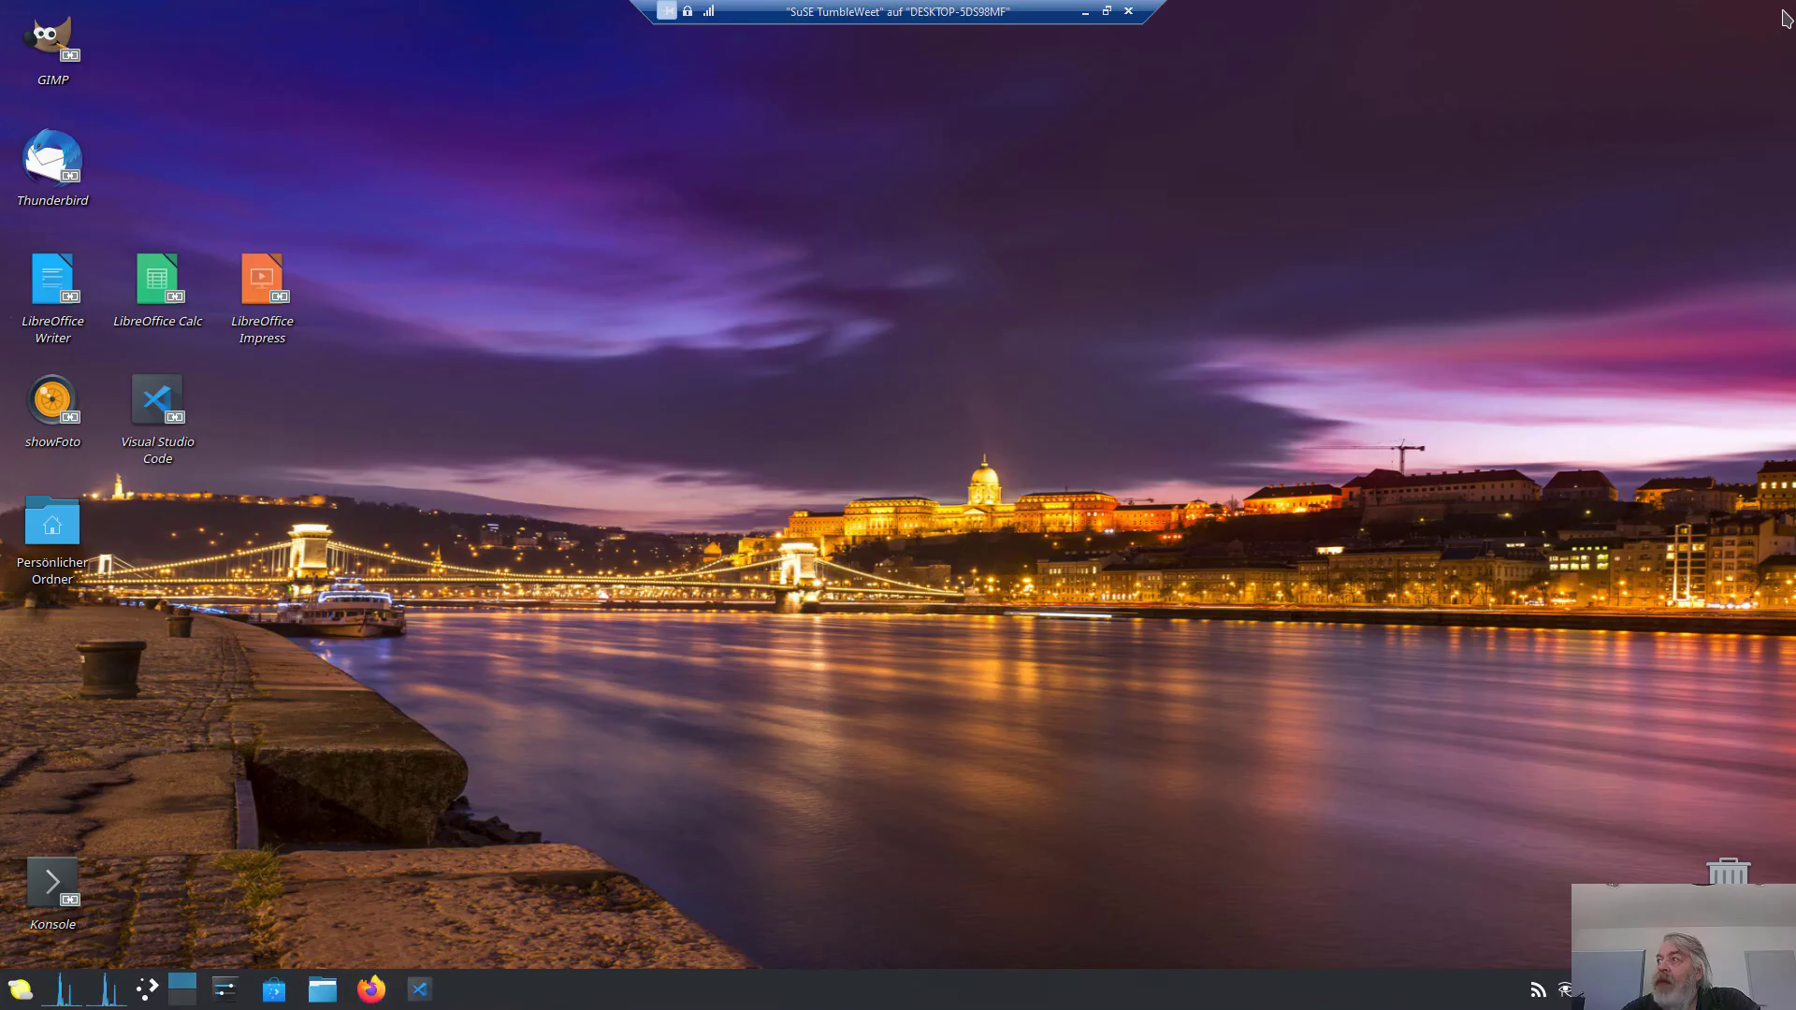
{"action": "left_click", "coordinate": [1783, 13]}
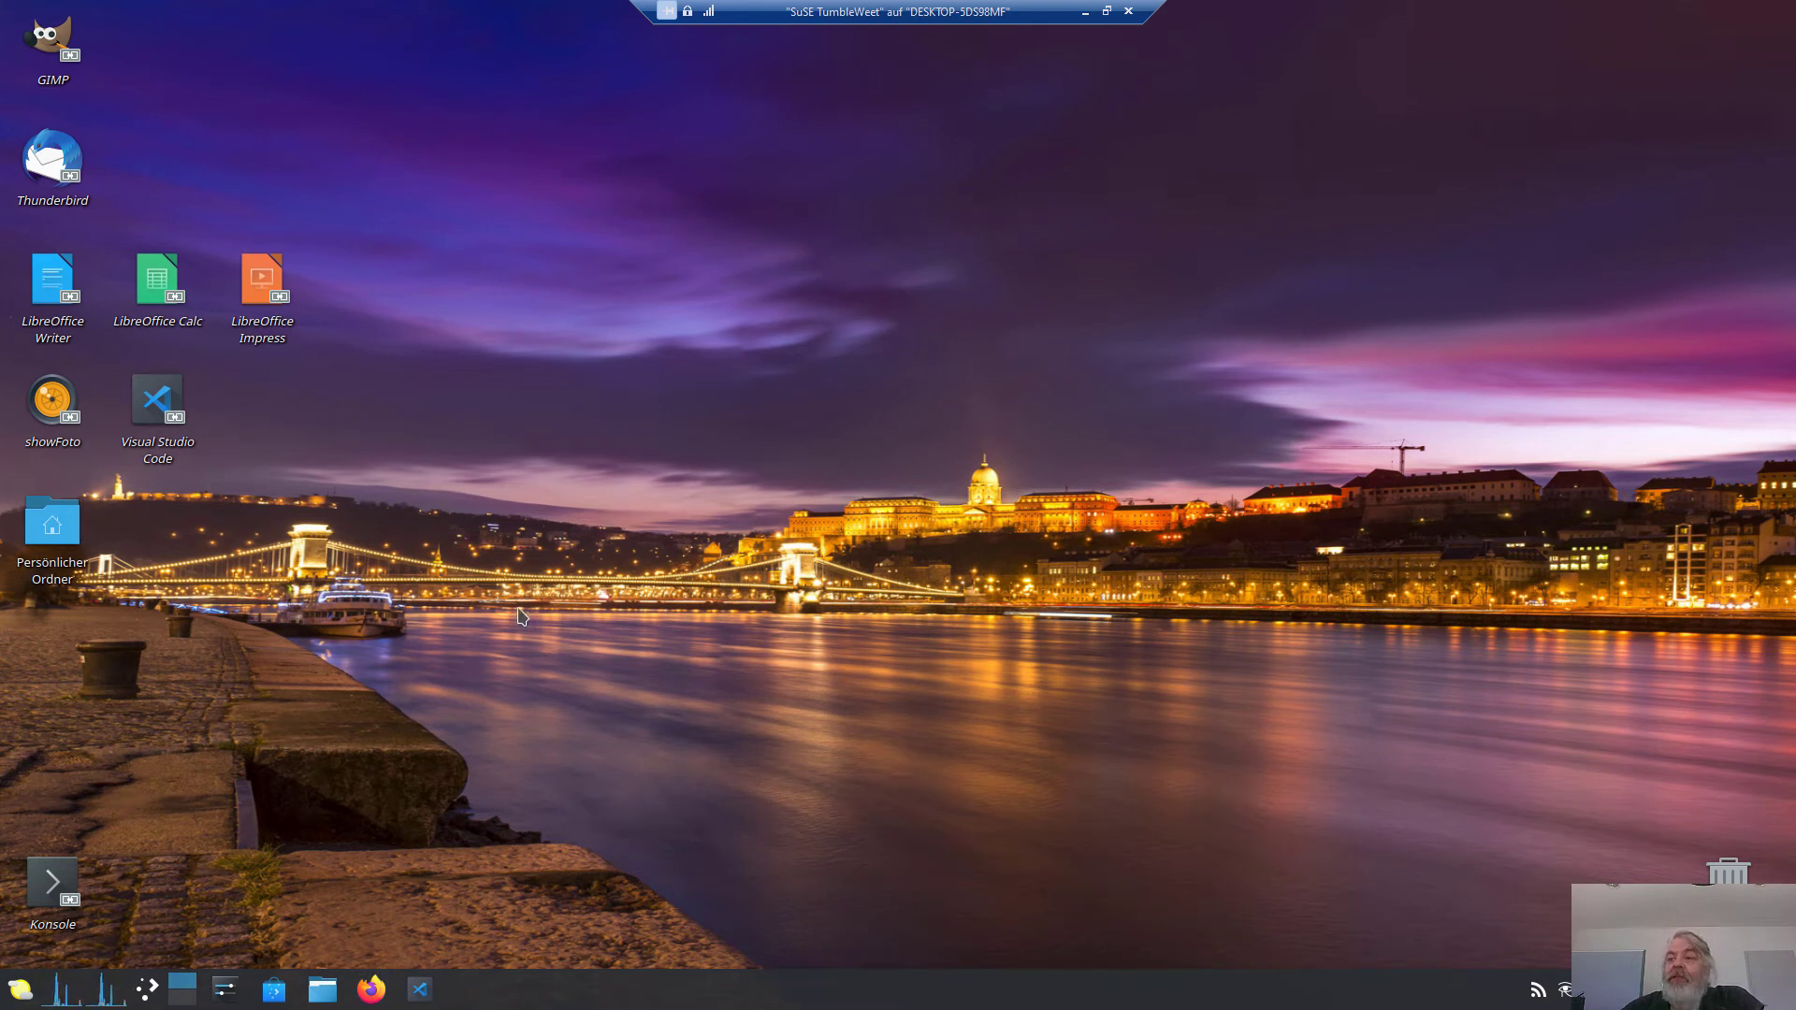
Look through the installed applications in the launcher's Internet and Multimedia categories, and close the launcher.
{"action": "left_click", "coordinate": [150, 995]}
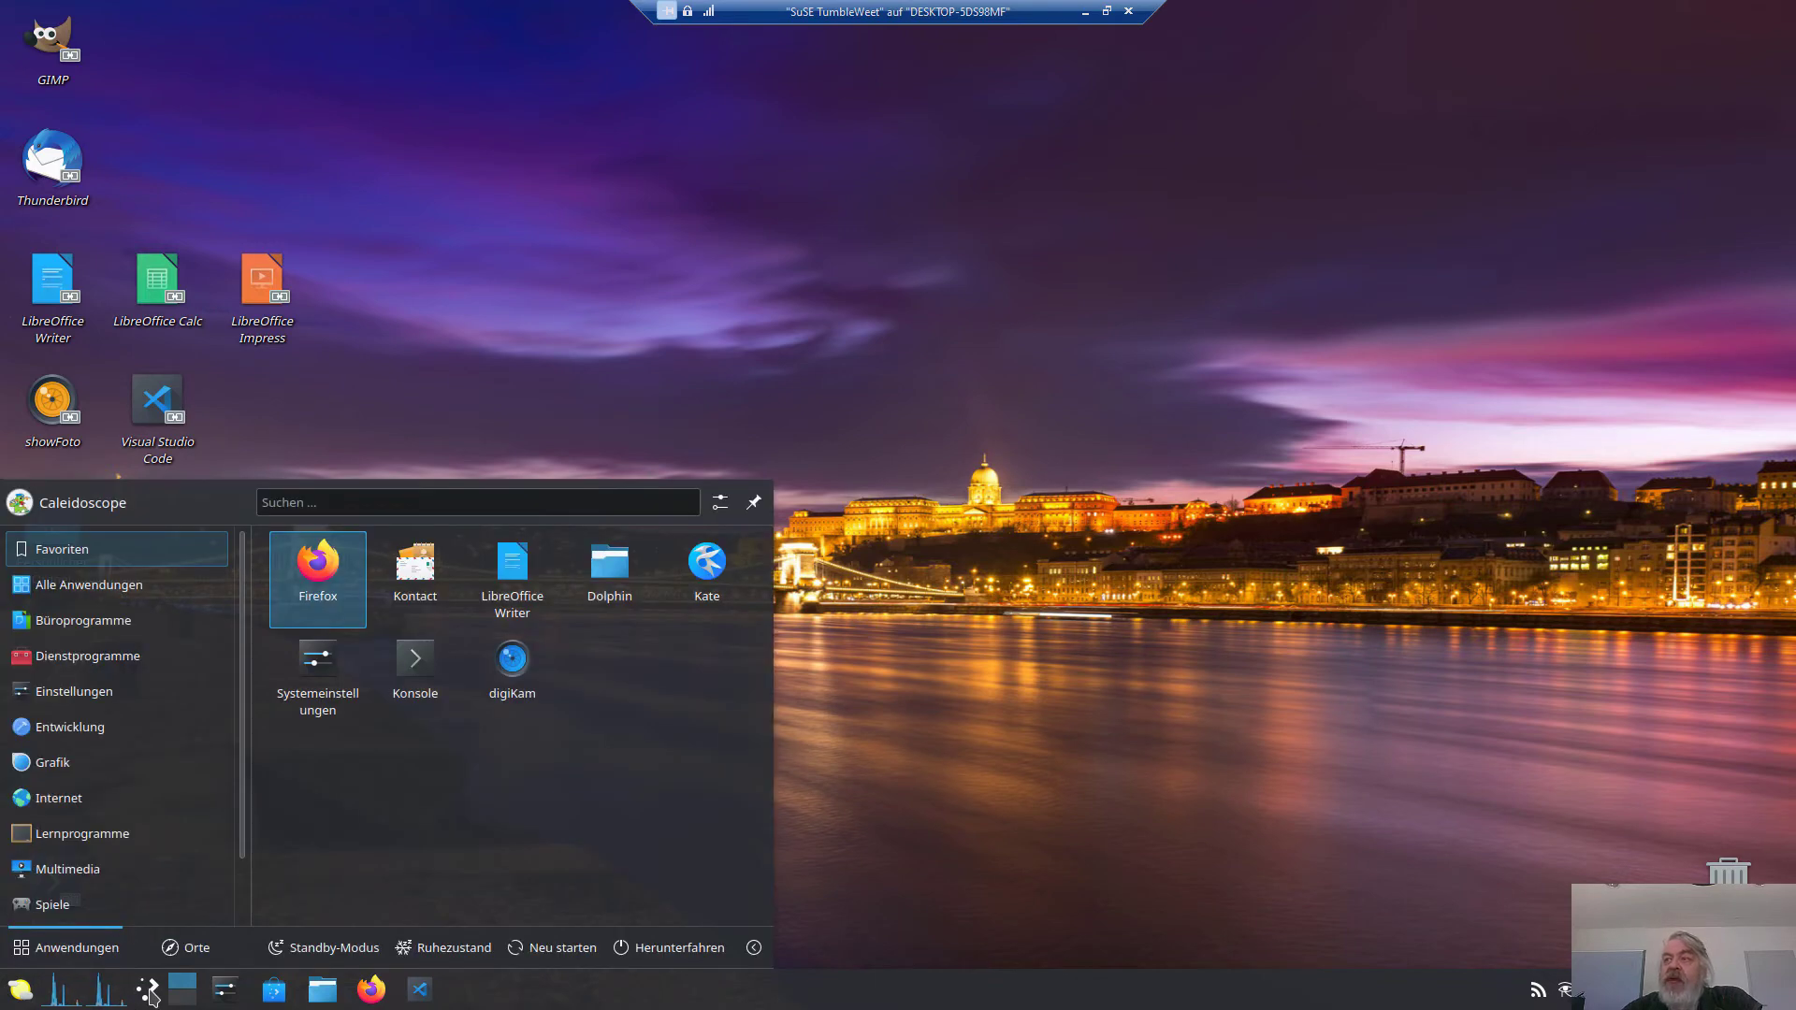
{"action": "mouse_move", "coordinate": [148, 800]}
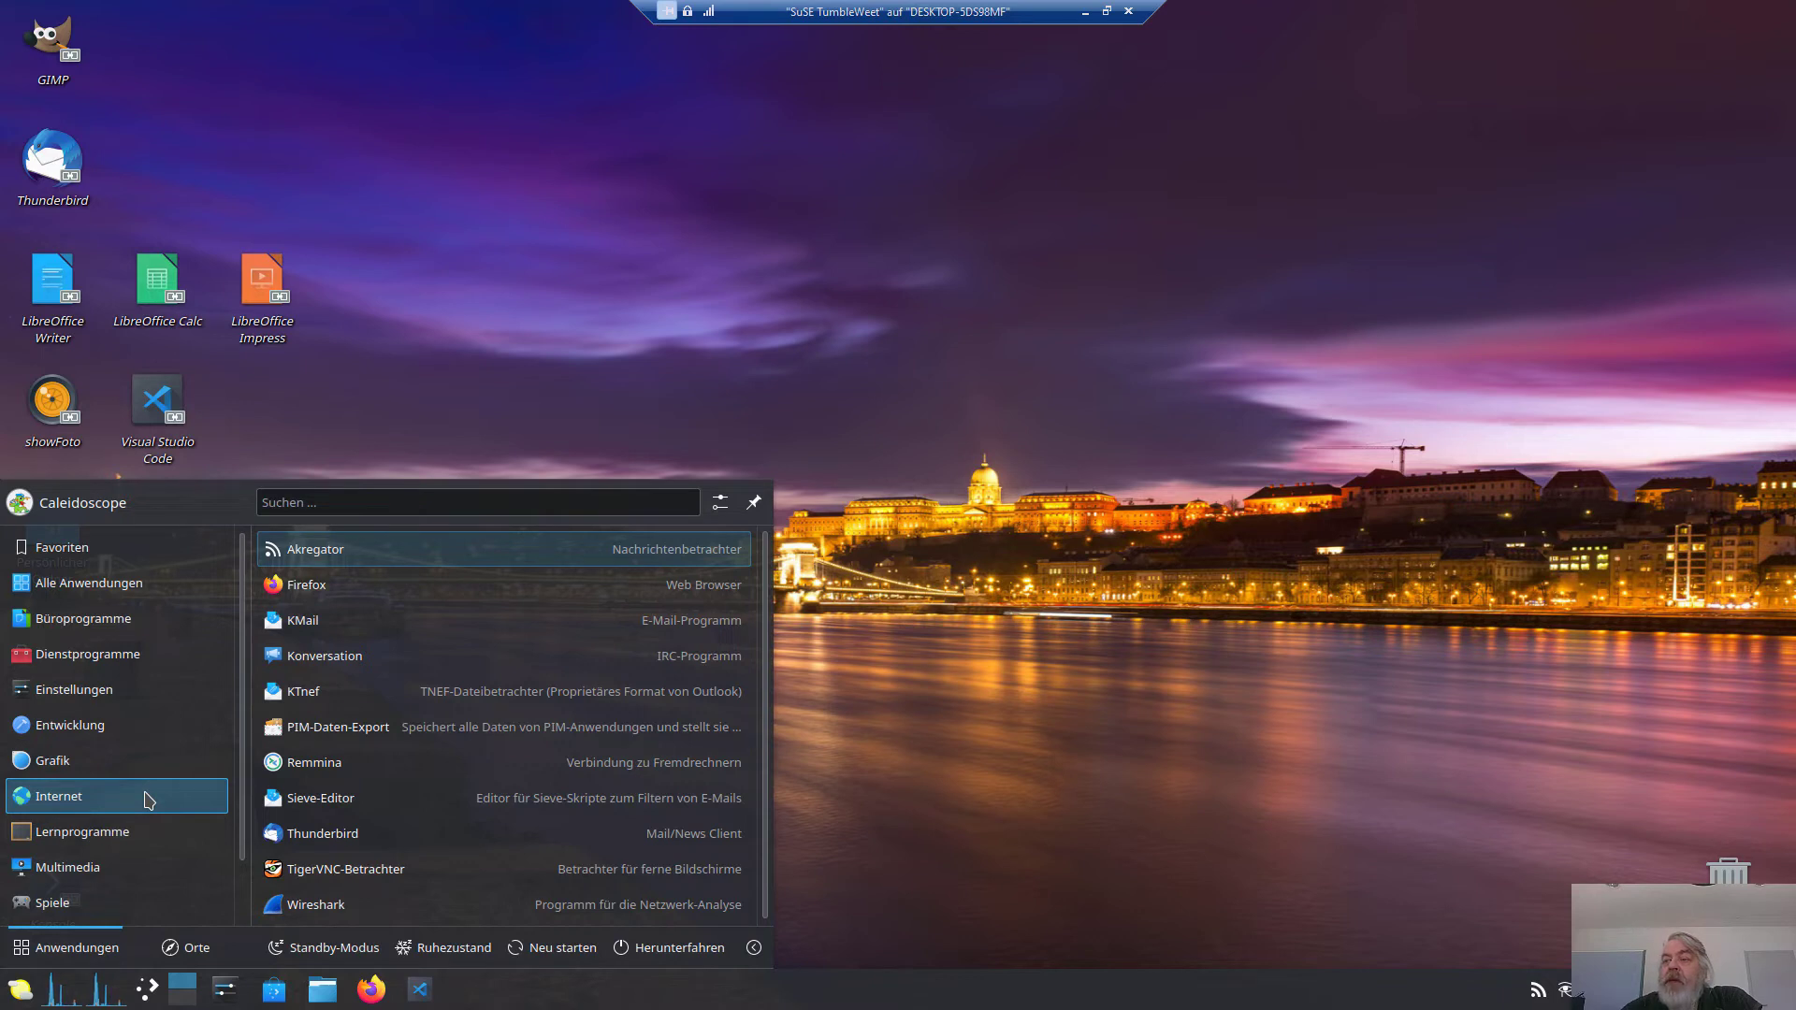
{"action": "scroll", "coordinate": [147, 800], "scroll_direction": "down", "scroll_amount": 2}
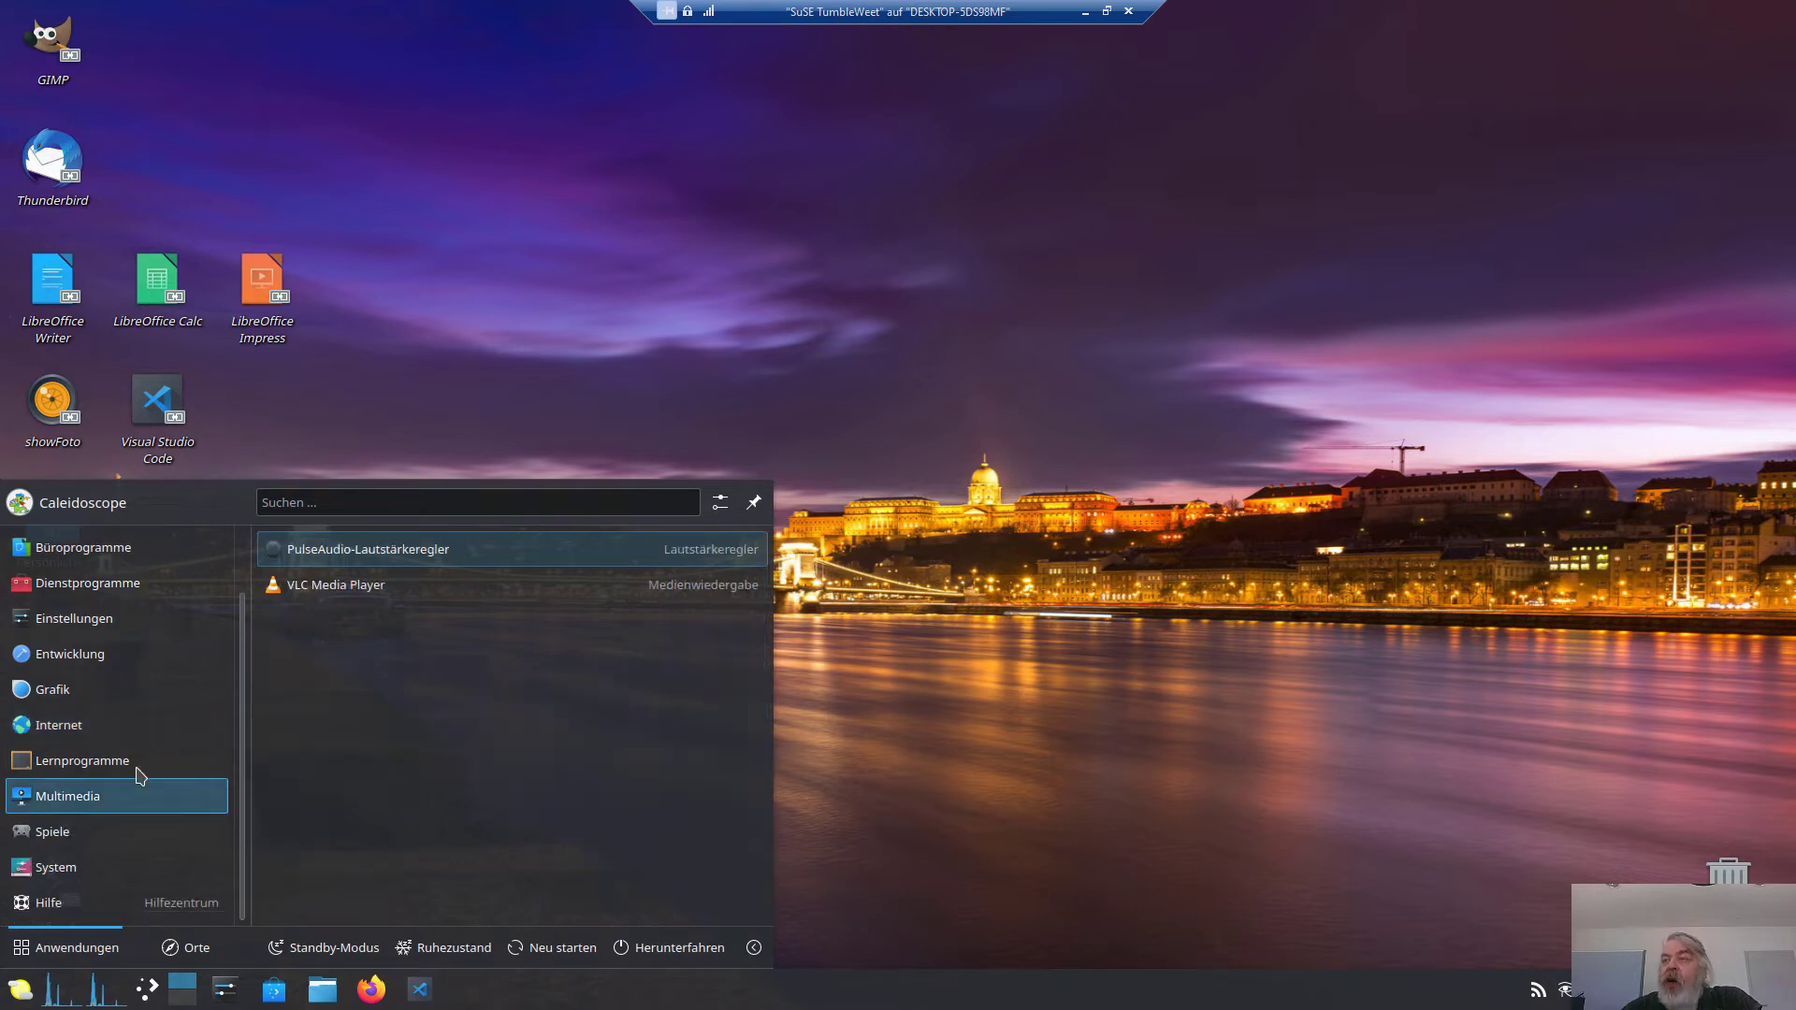
{"action": "left_click", "coordinate": [480, 413]}
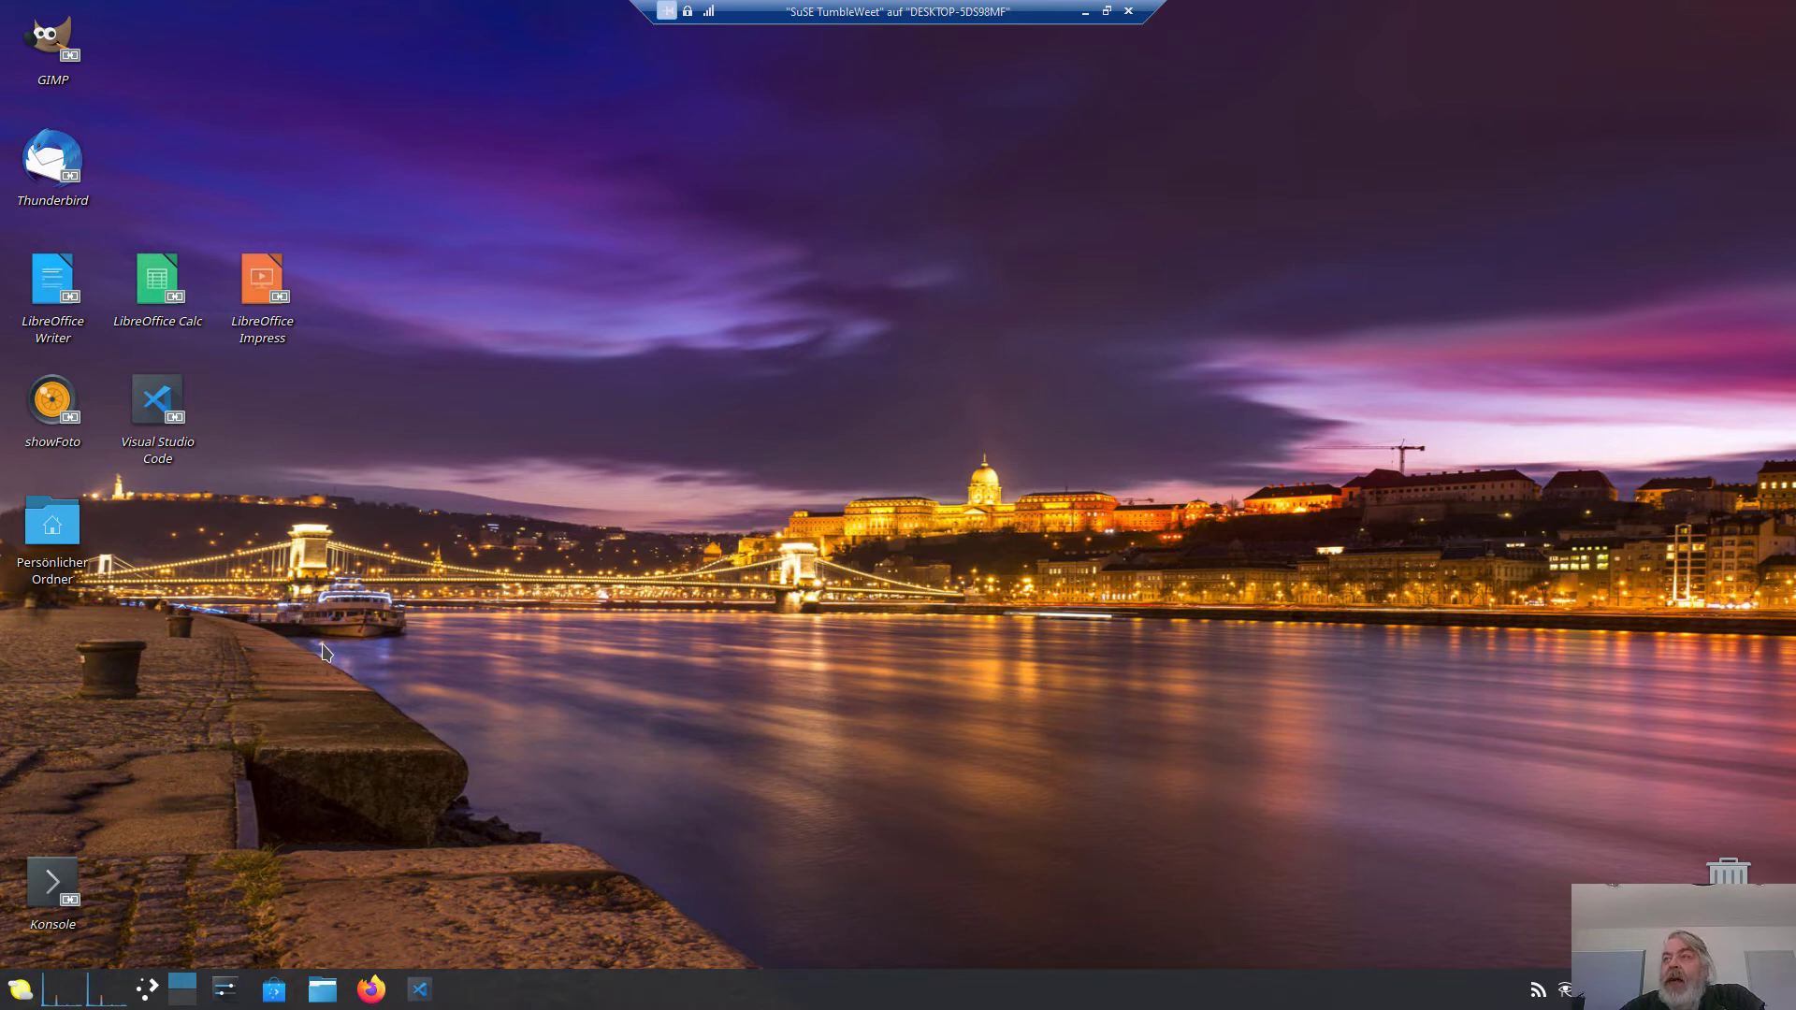
View the squid.conf file from /etc/squid in Visual Studio Code, and close the editor.
{"action": "left_click", "coordinate": [148, 407]}
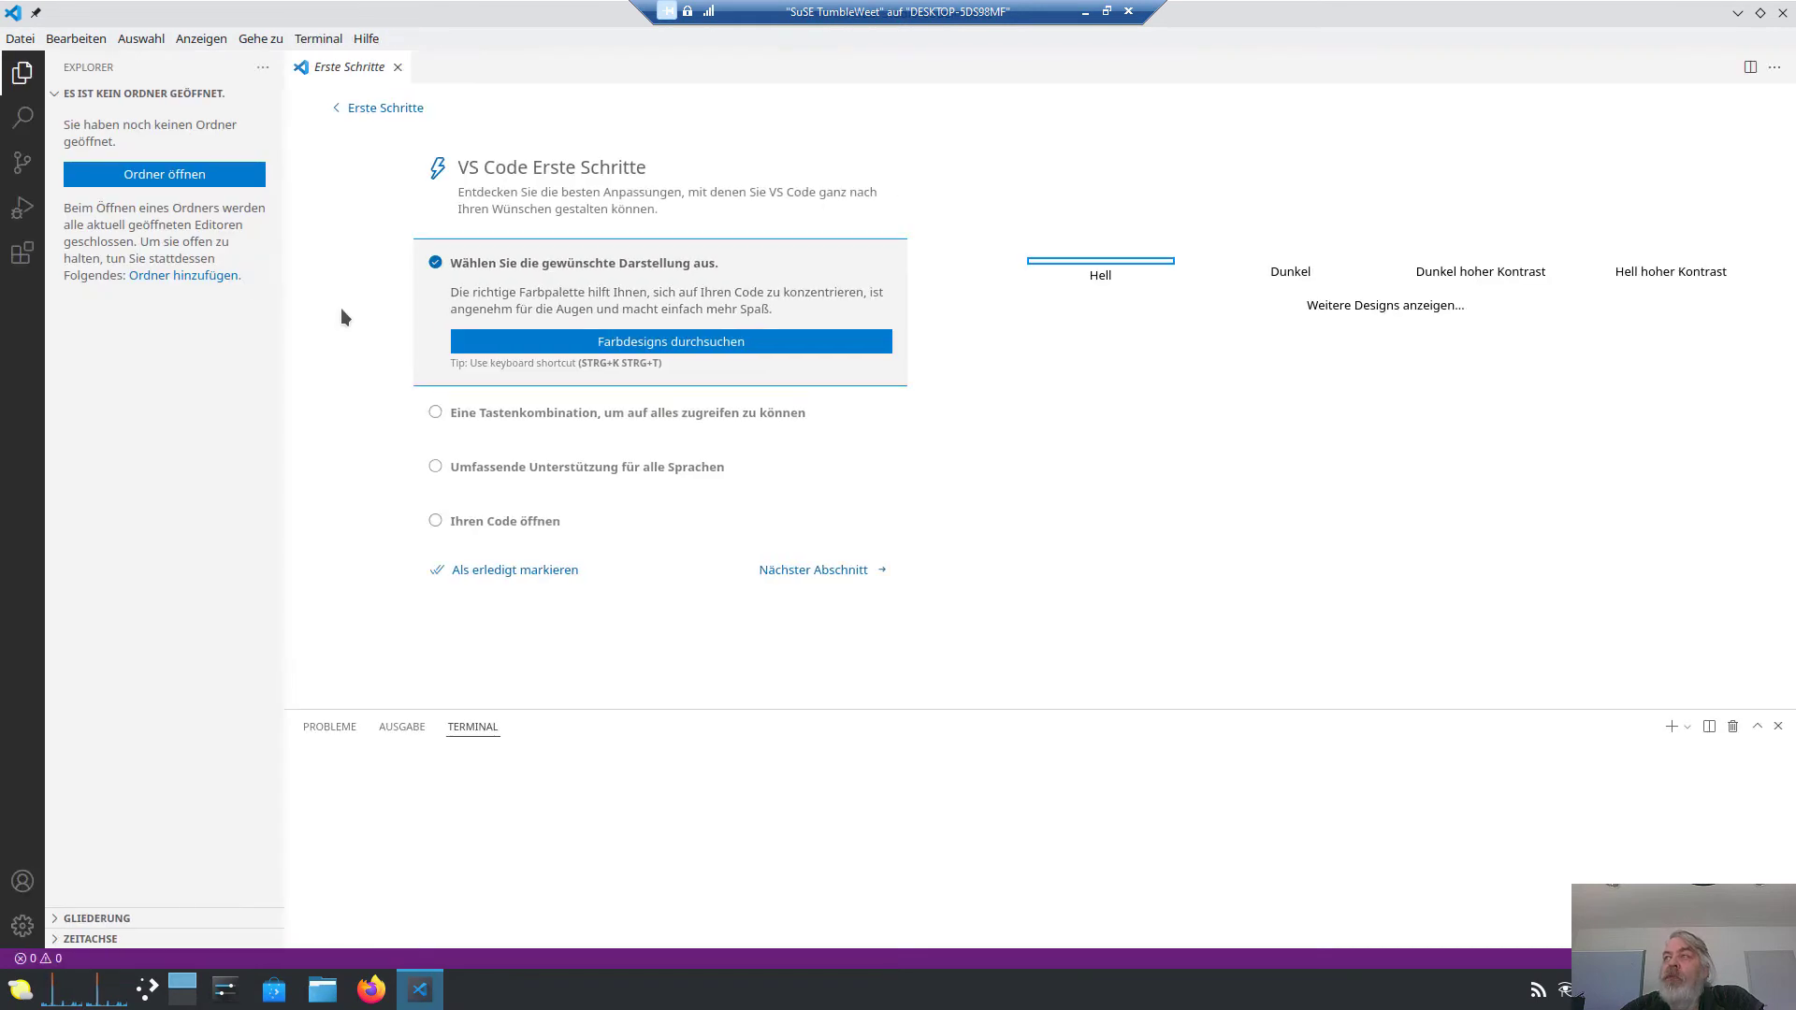
{"action": "left_click", "coordinate": [20, 38]}
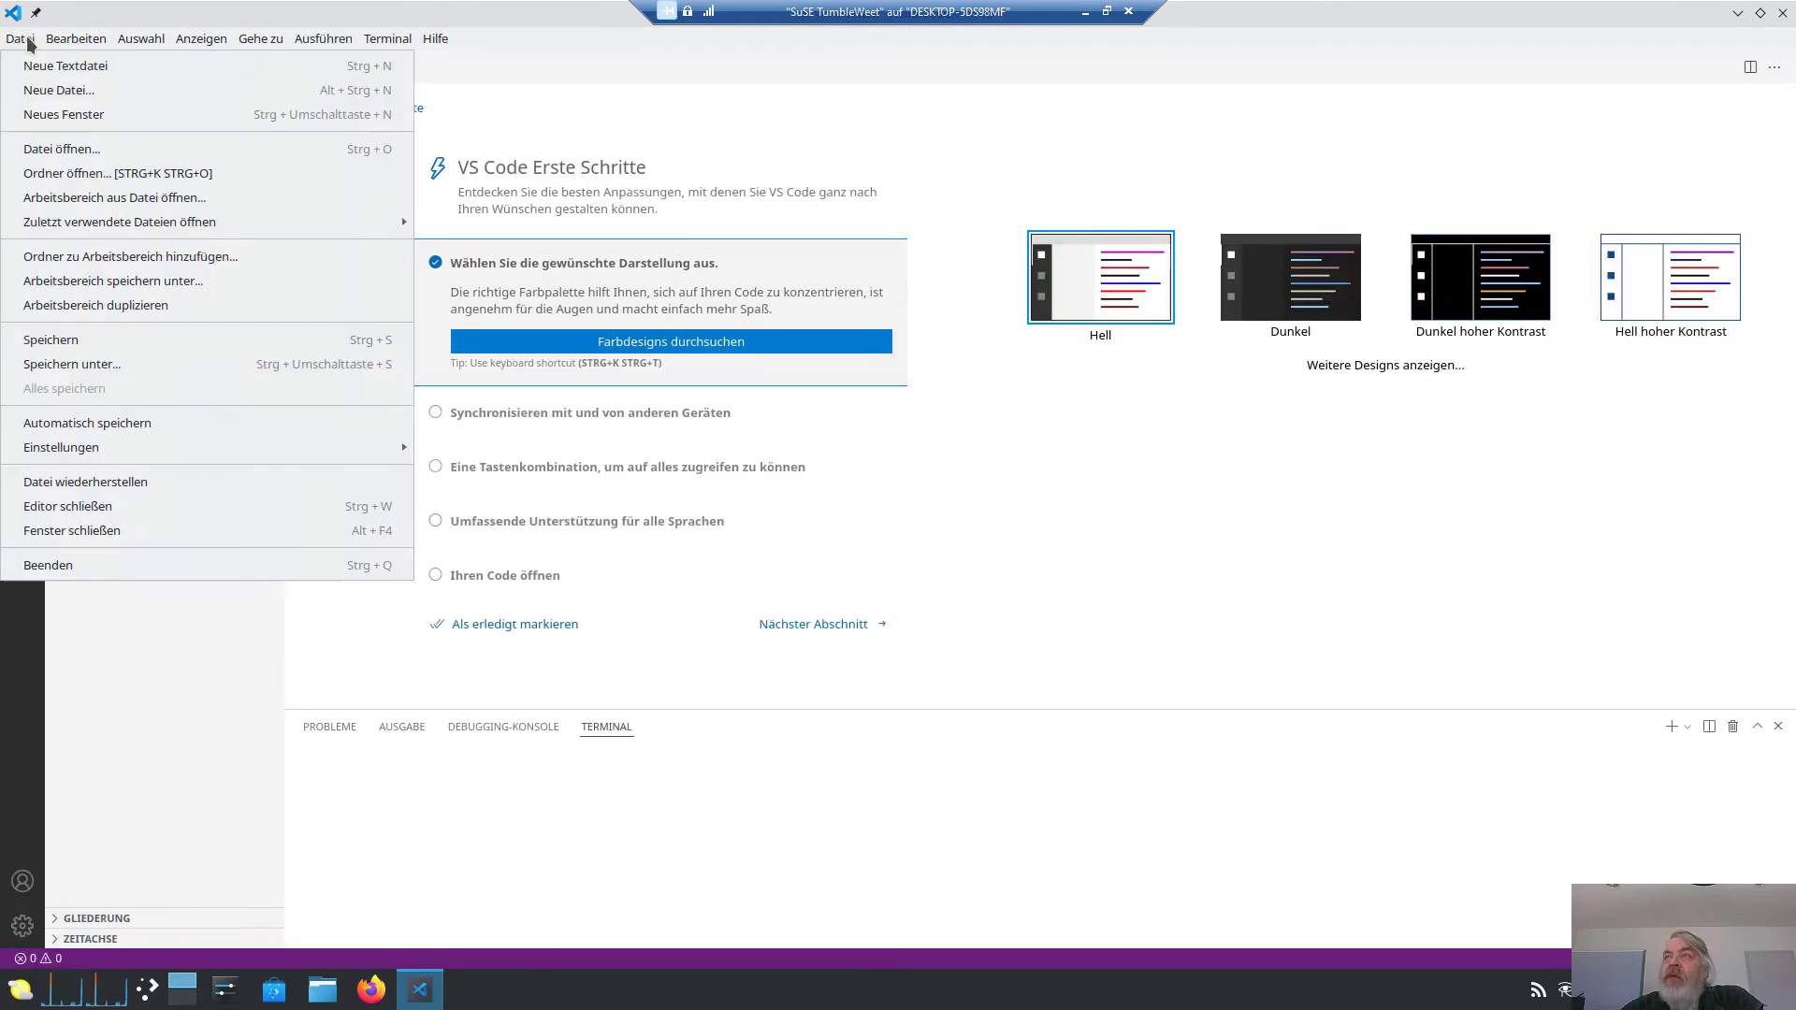
{"action": "left_click", "coordinate": [56, 148]}
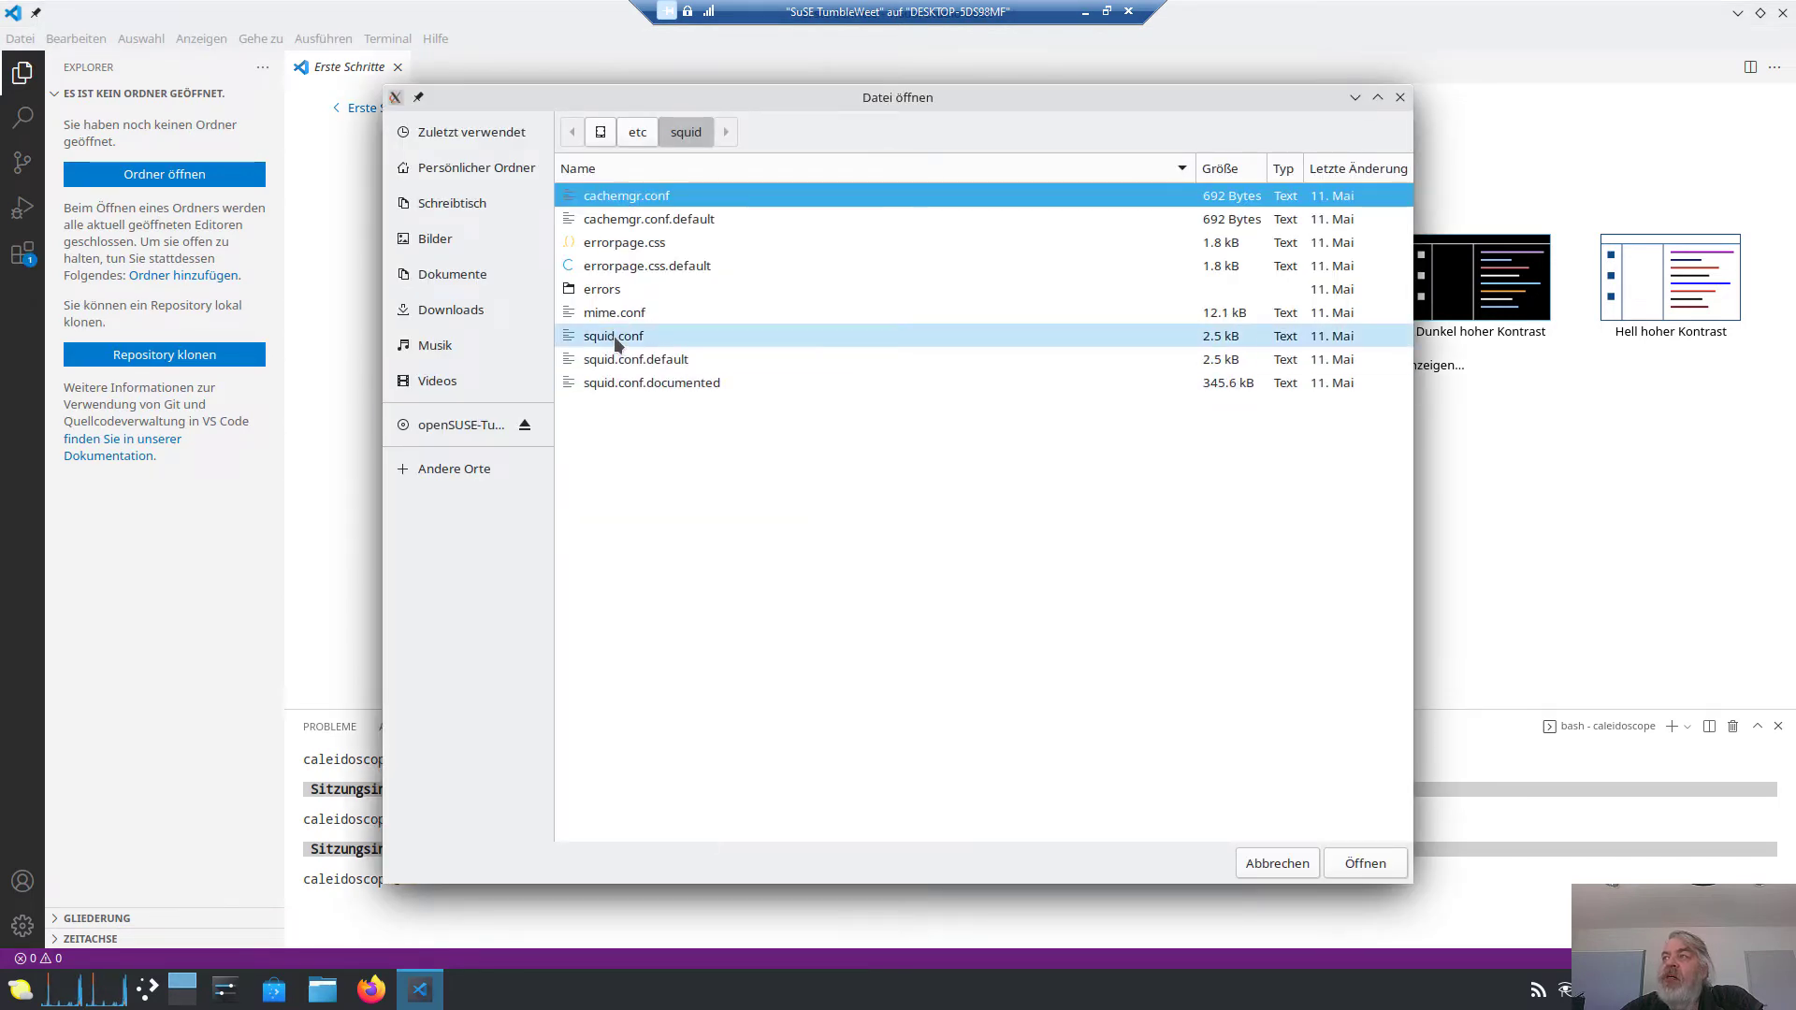
{"action": "left_click", "coordinate": [638, 143]}
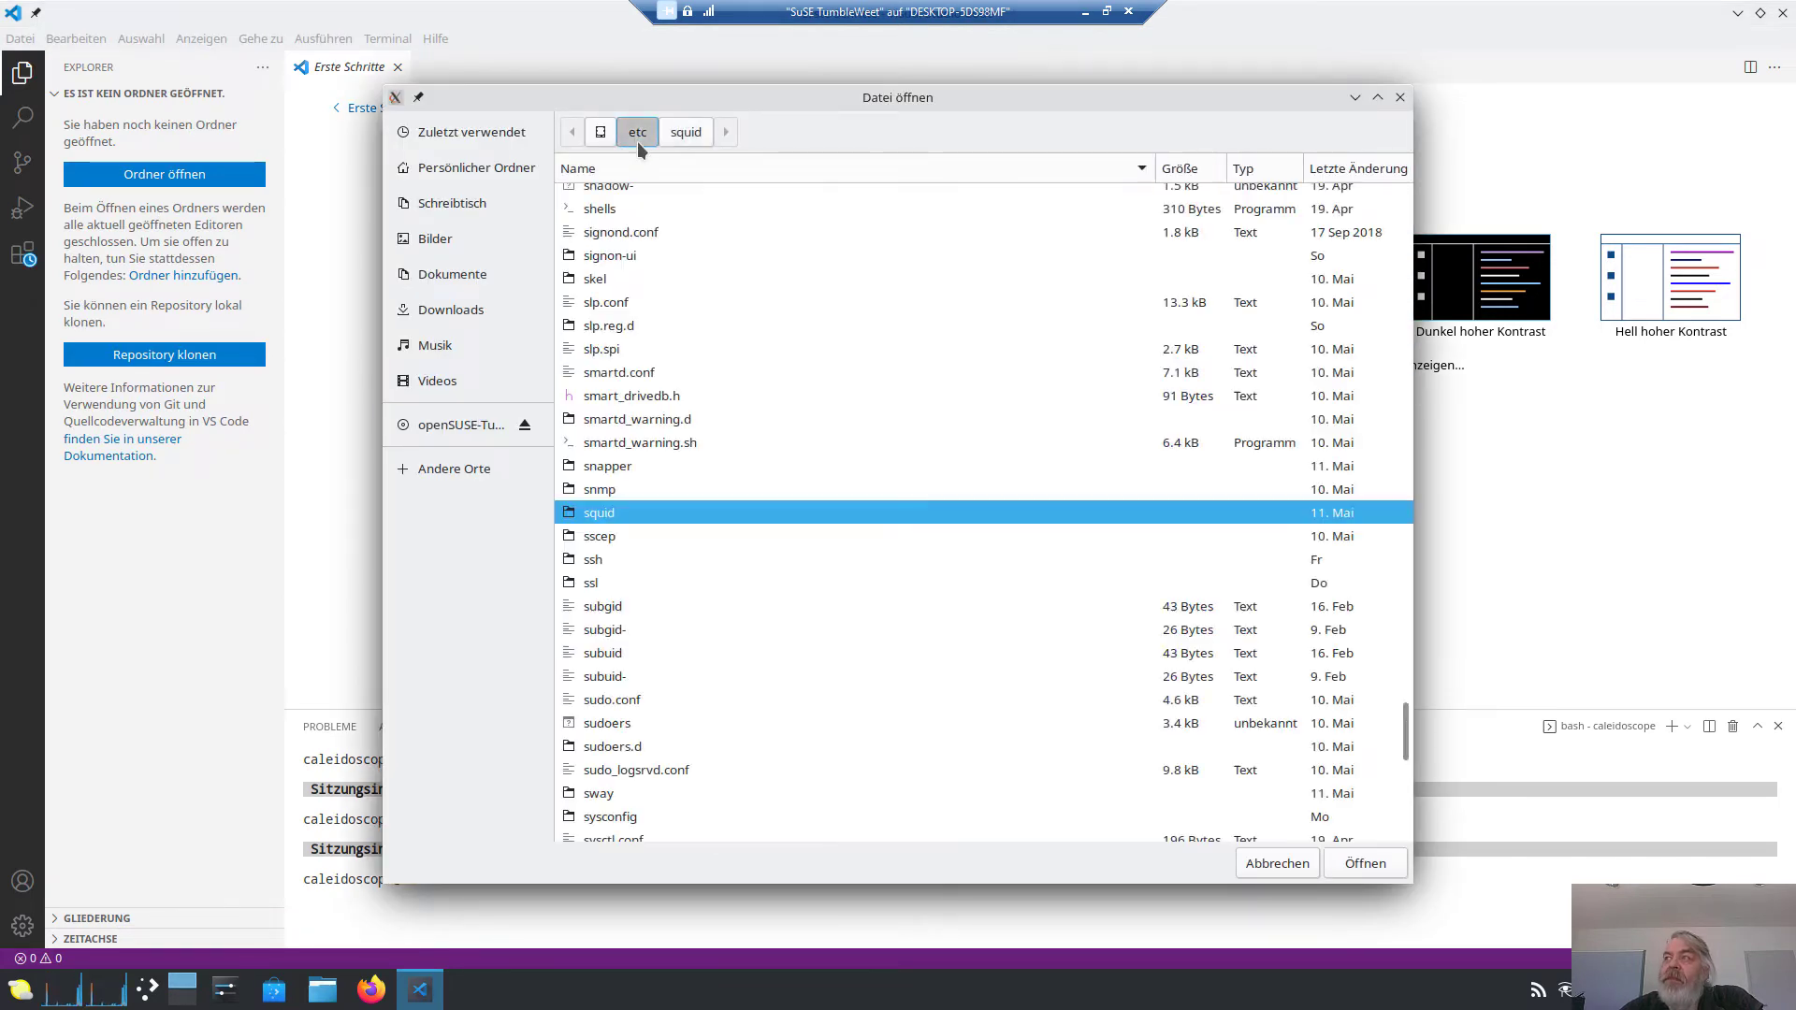
{"action": "double_click", "coordinate": [616, 511]}
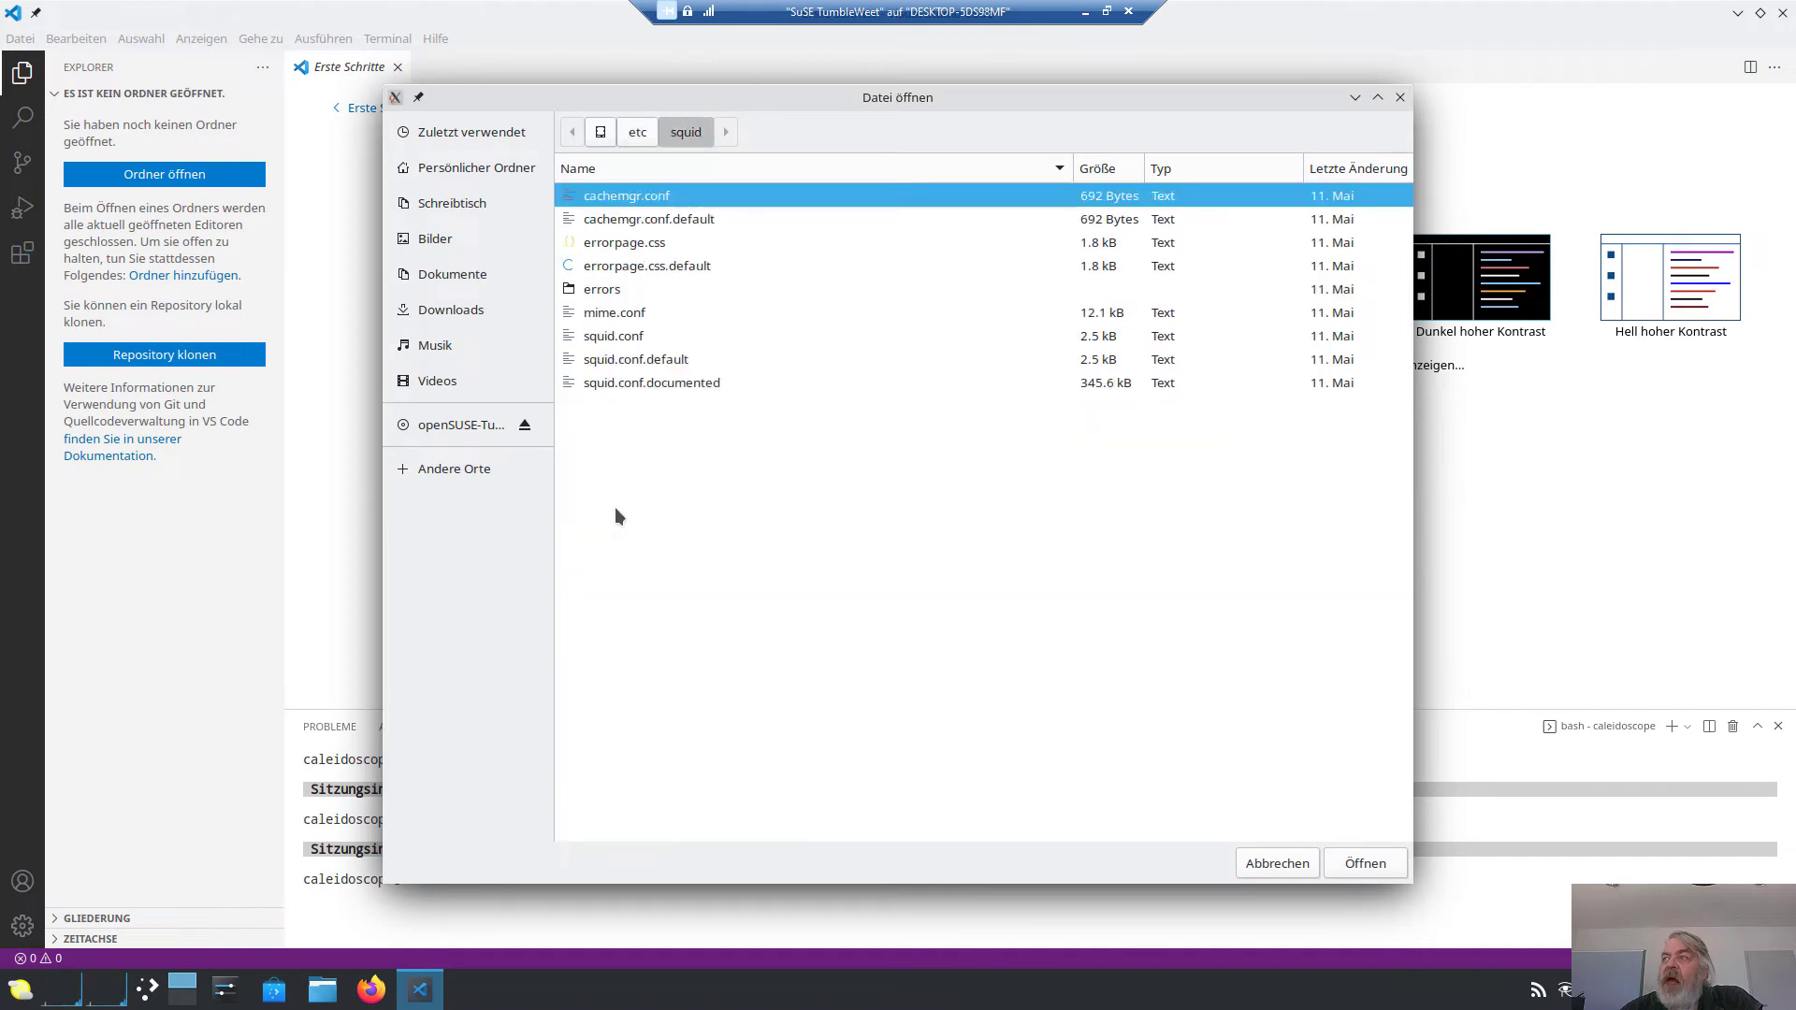
{"action": "left_click", "coordinate": [639, 335]}
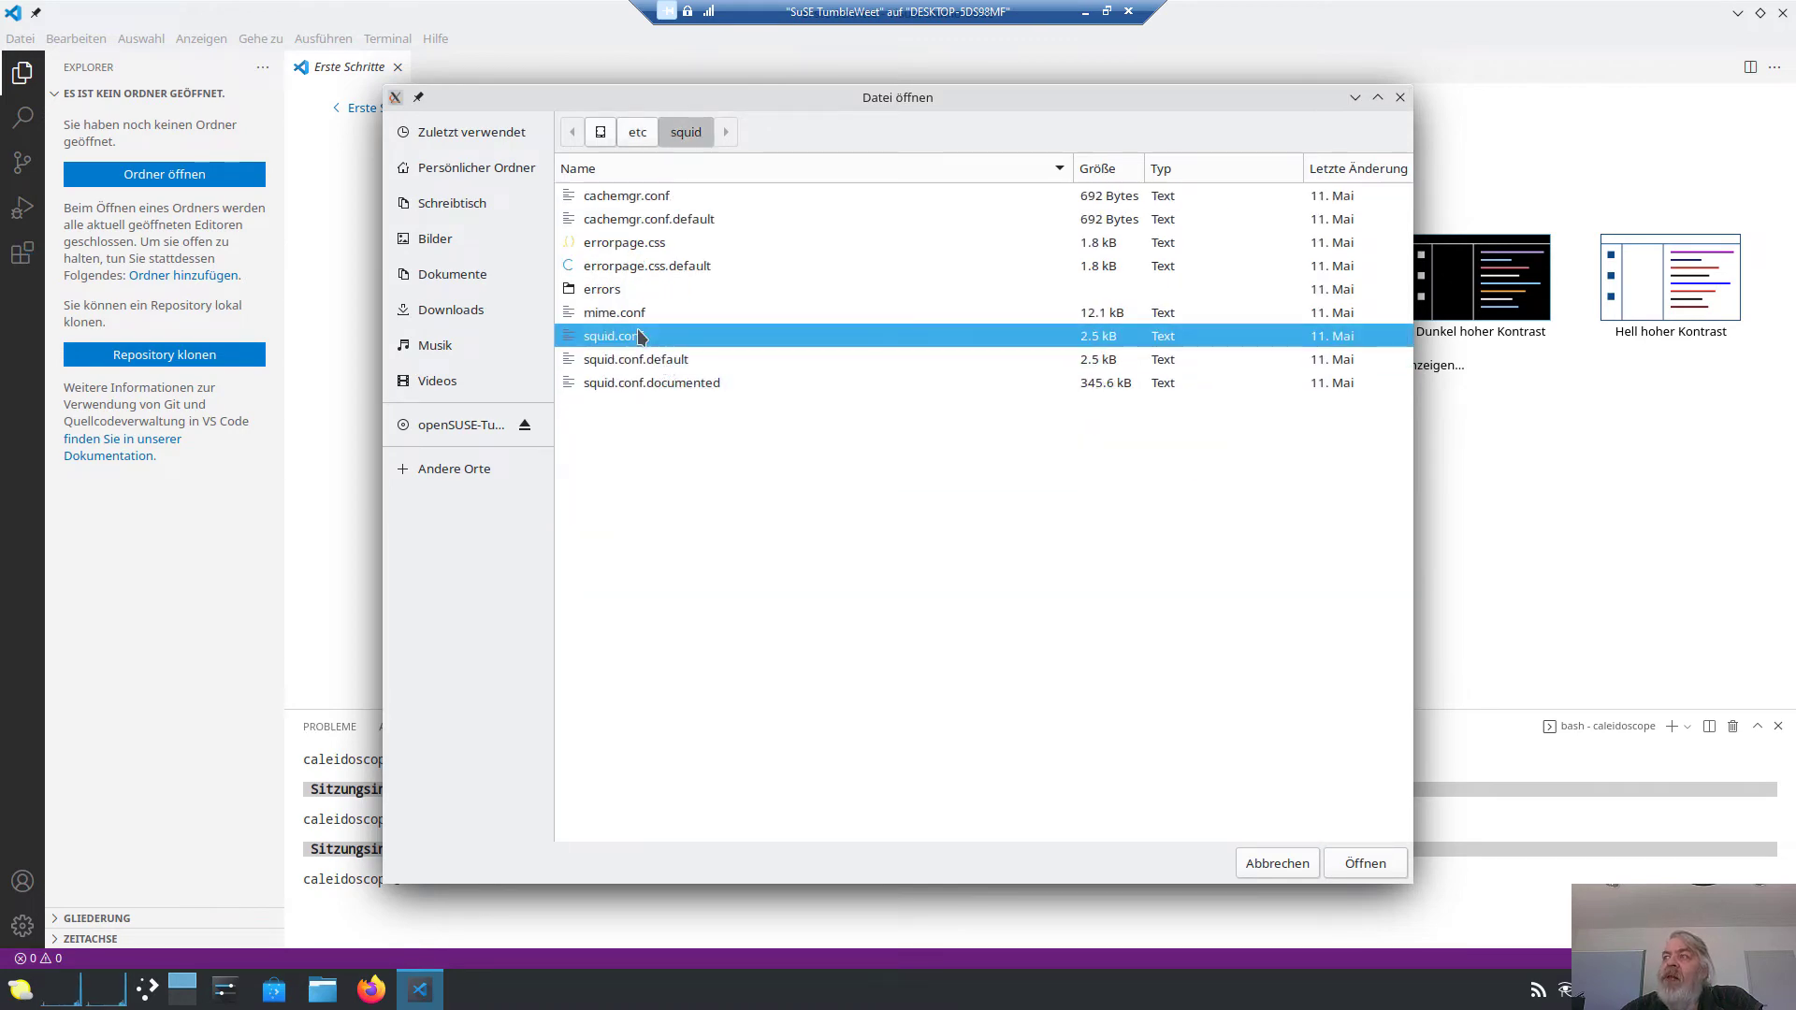
{"action": "left_click", "coordinate": [1371, 864]}
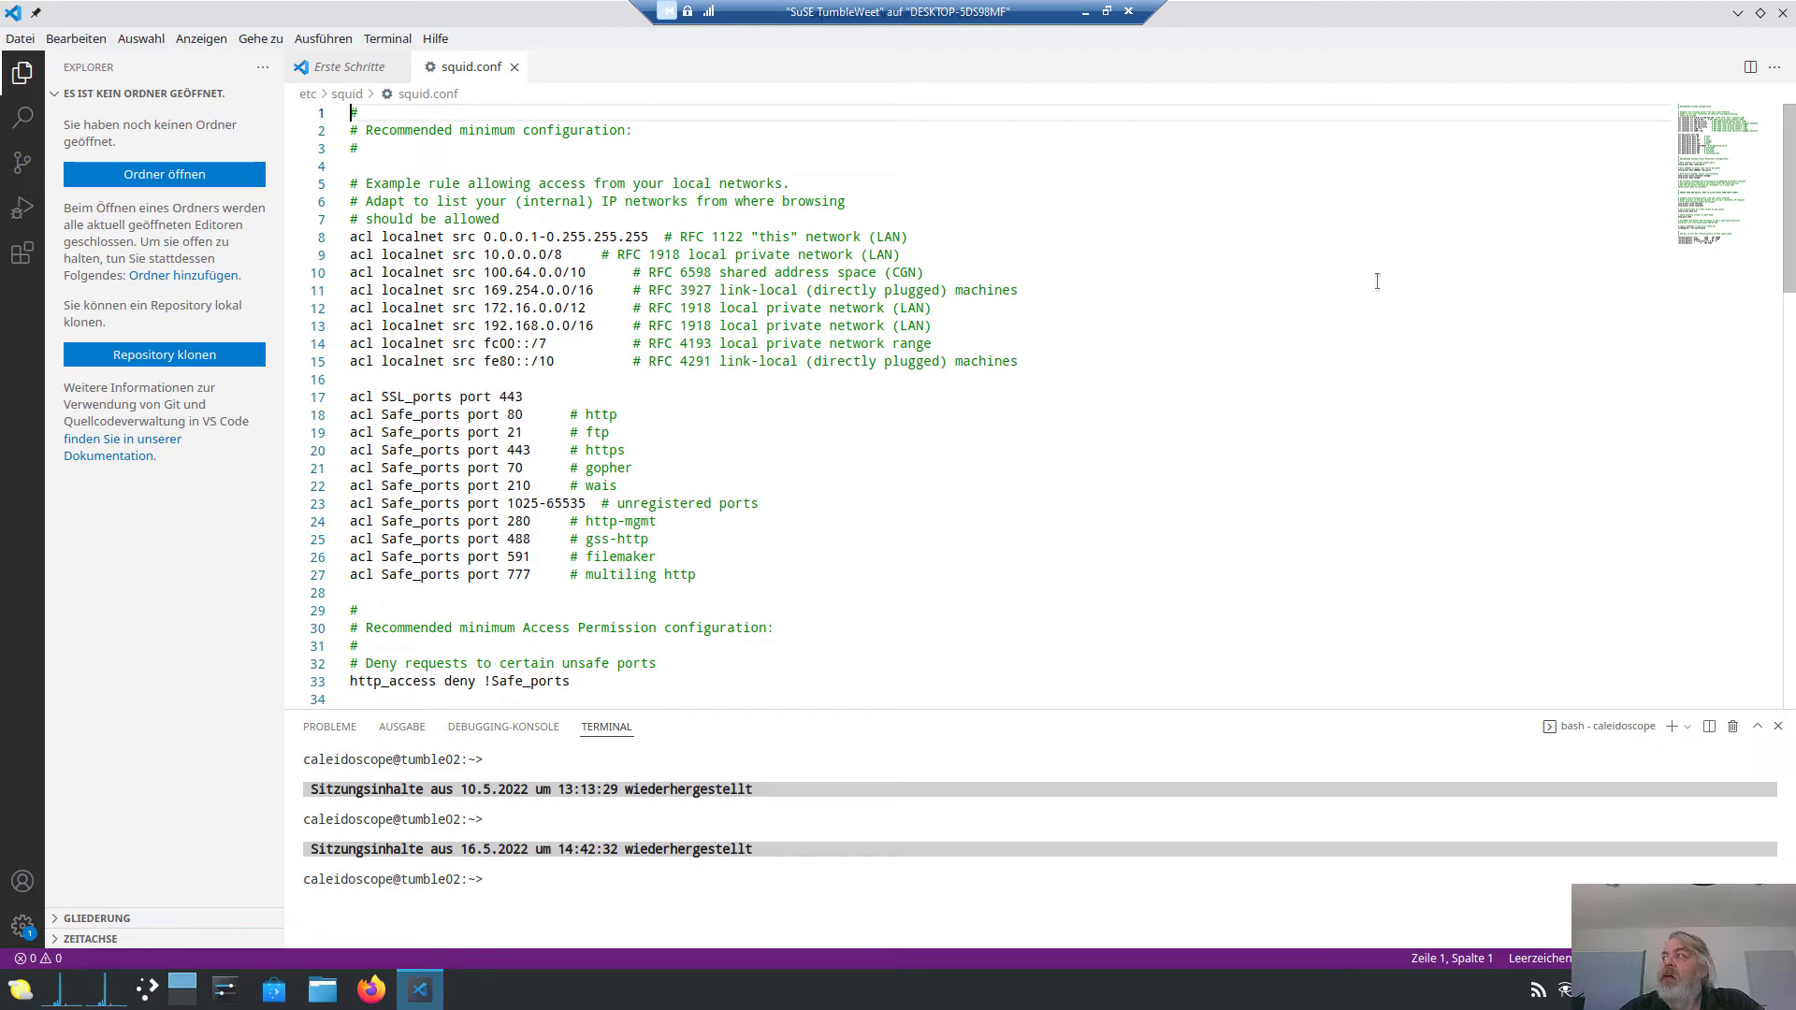
{"action": "left_click", "coordinate": [1783, 14]}
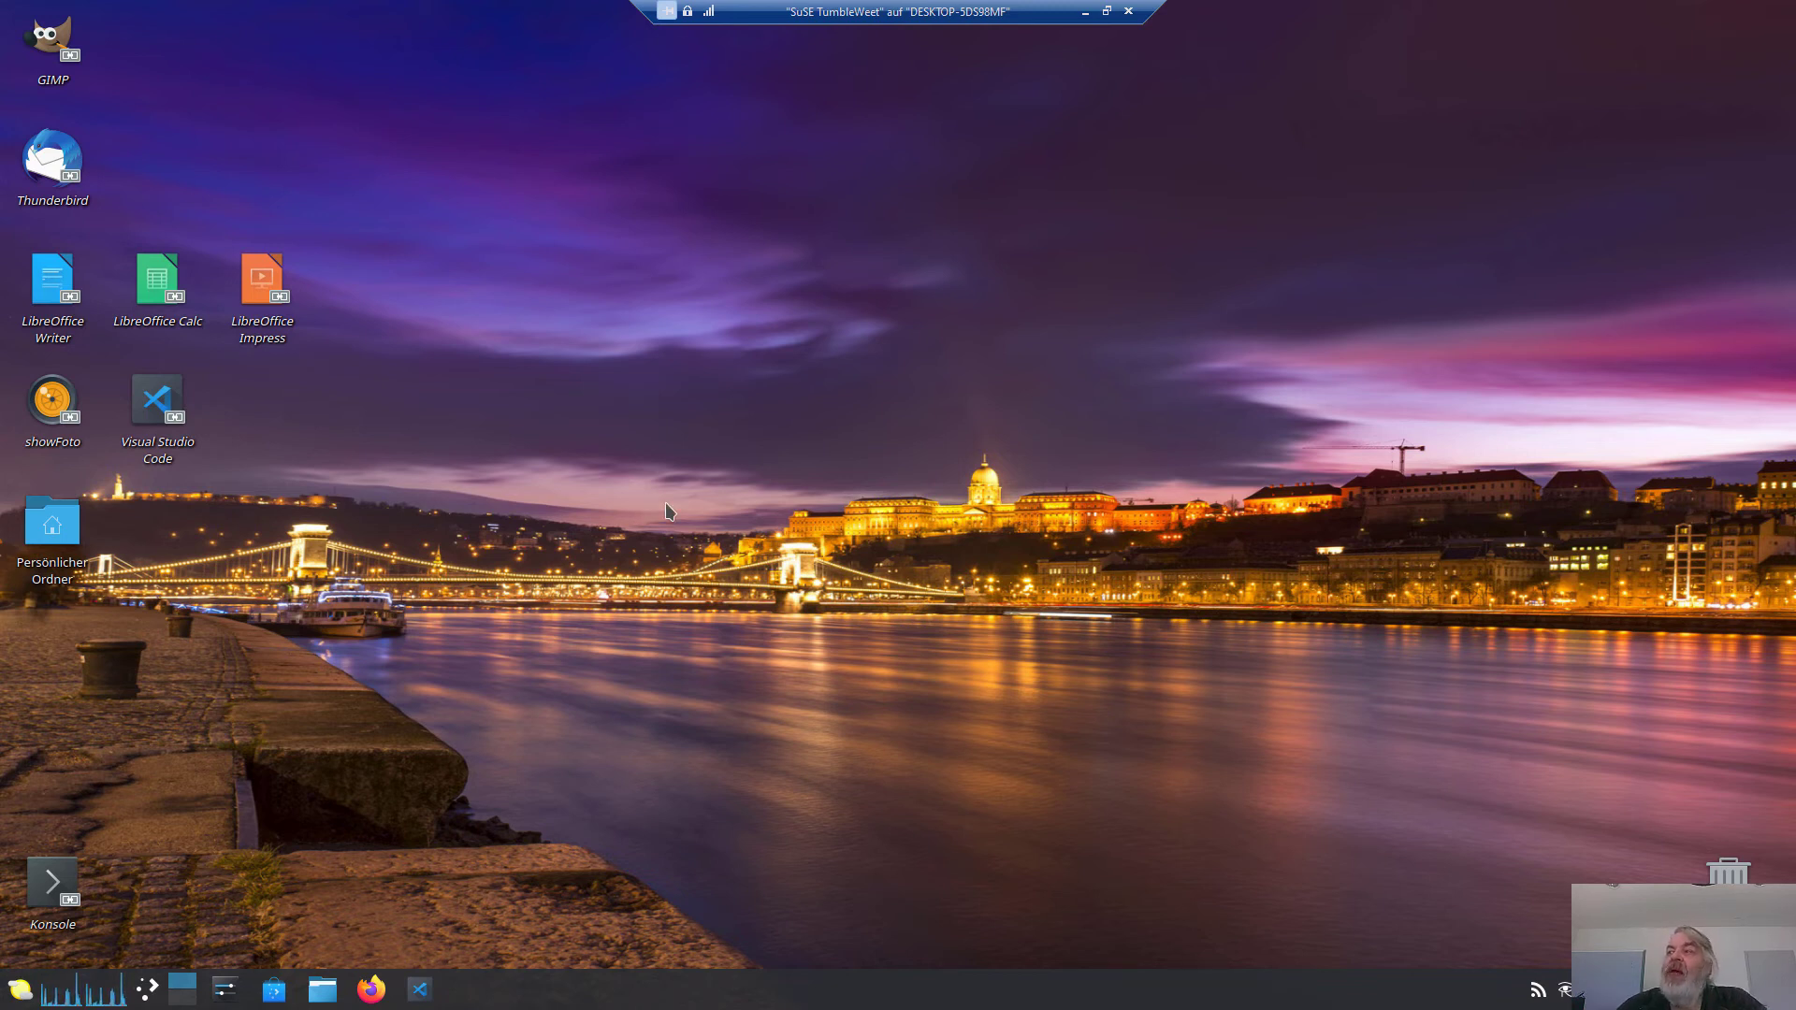
Leave the virtual machine's screen for Hyper-V Manager on the host and examine the memory details of SuSE TumbleWeet.
{"action": "left_click", "coordinate": [1085, 13]}
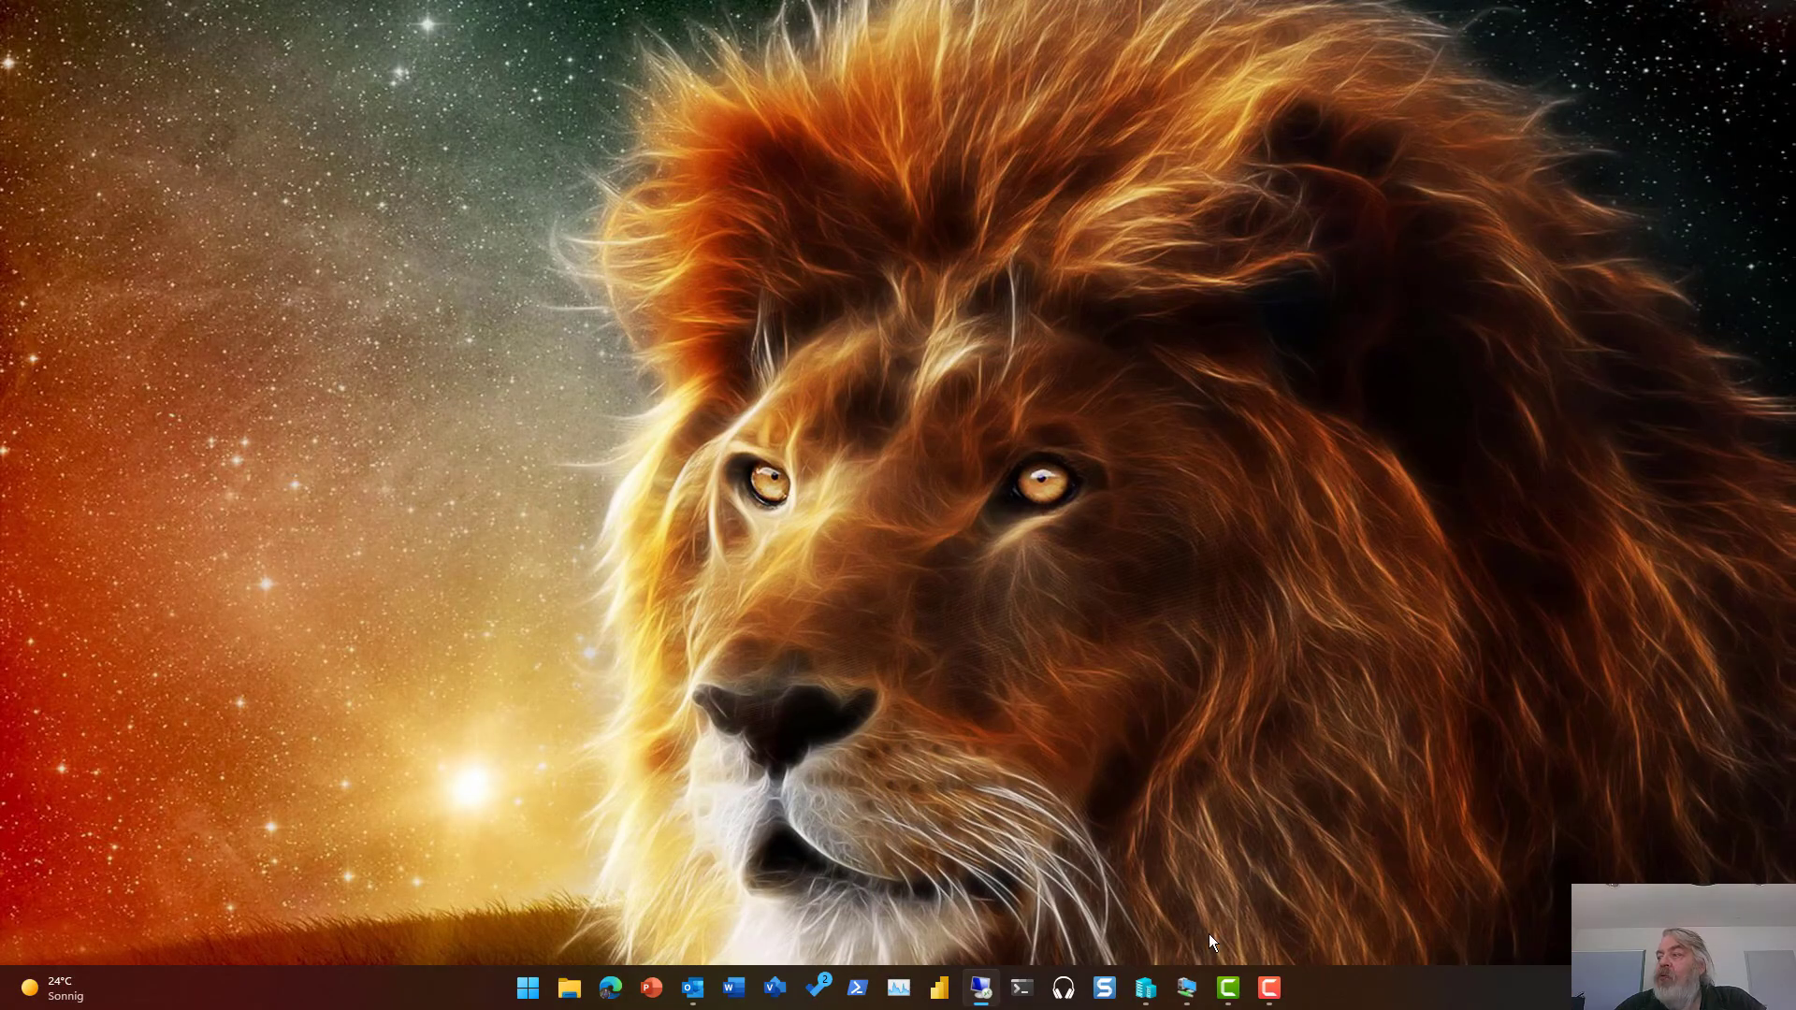
{"action": "left_click", "coordinate": [1147, 990]}
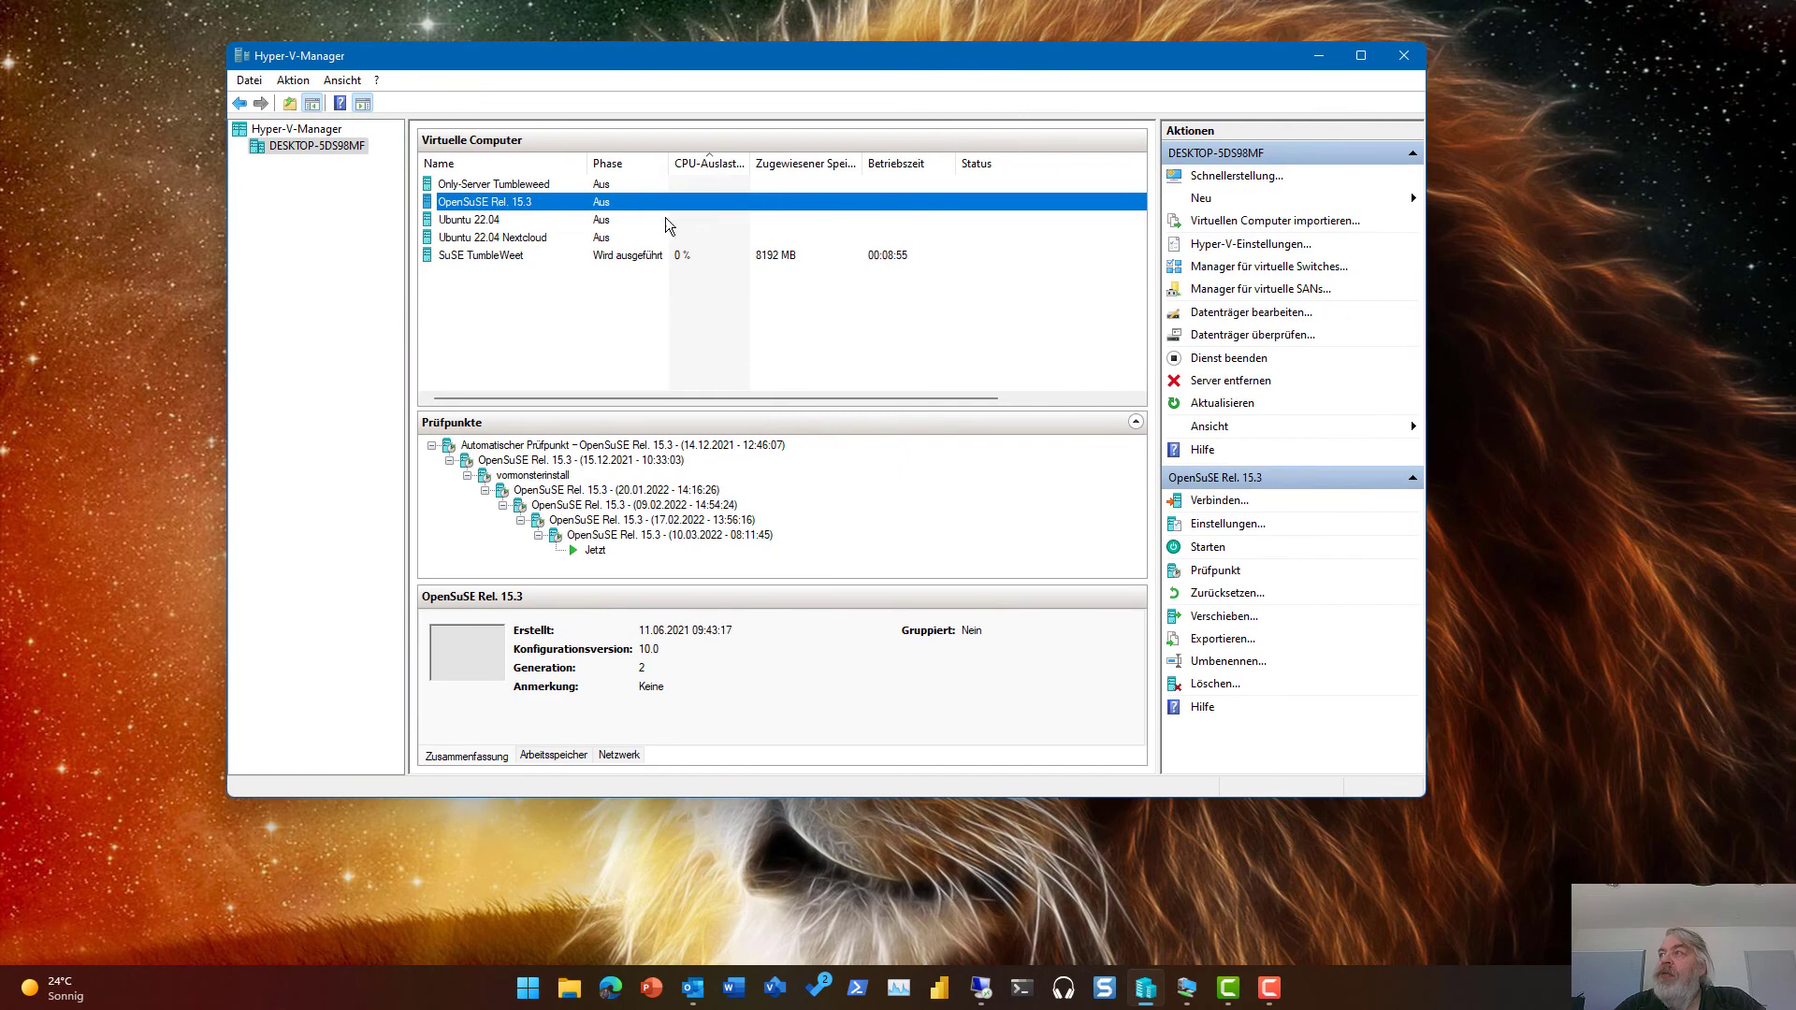
{"action": "left_click", "coordinate": [599, 260]}
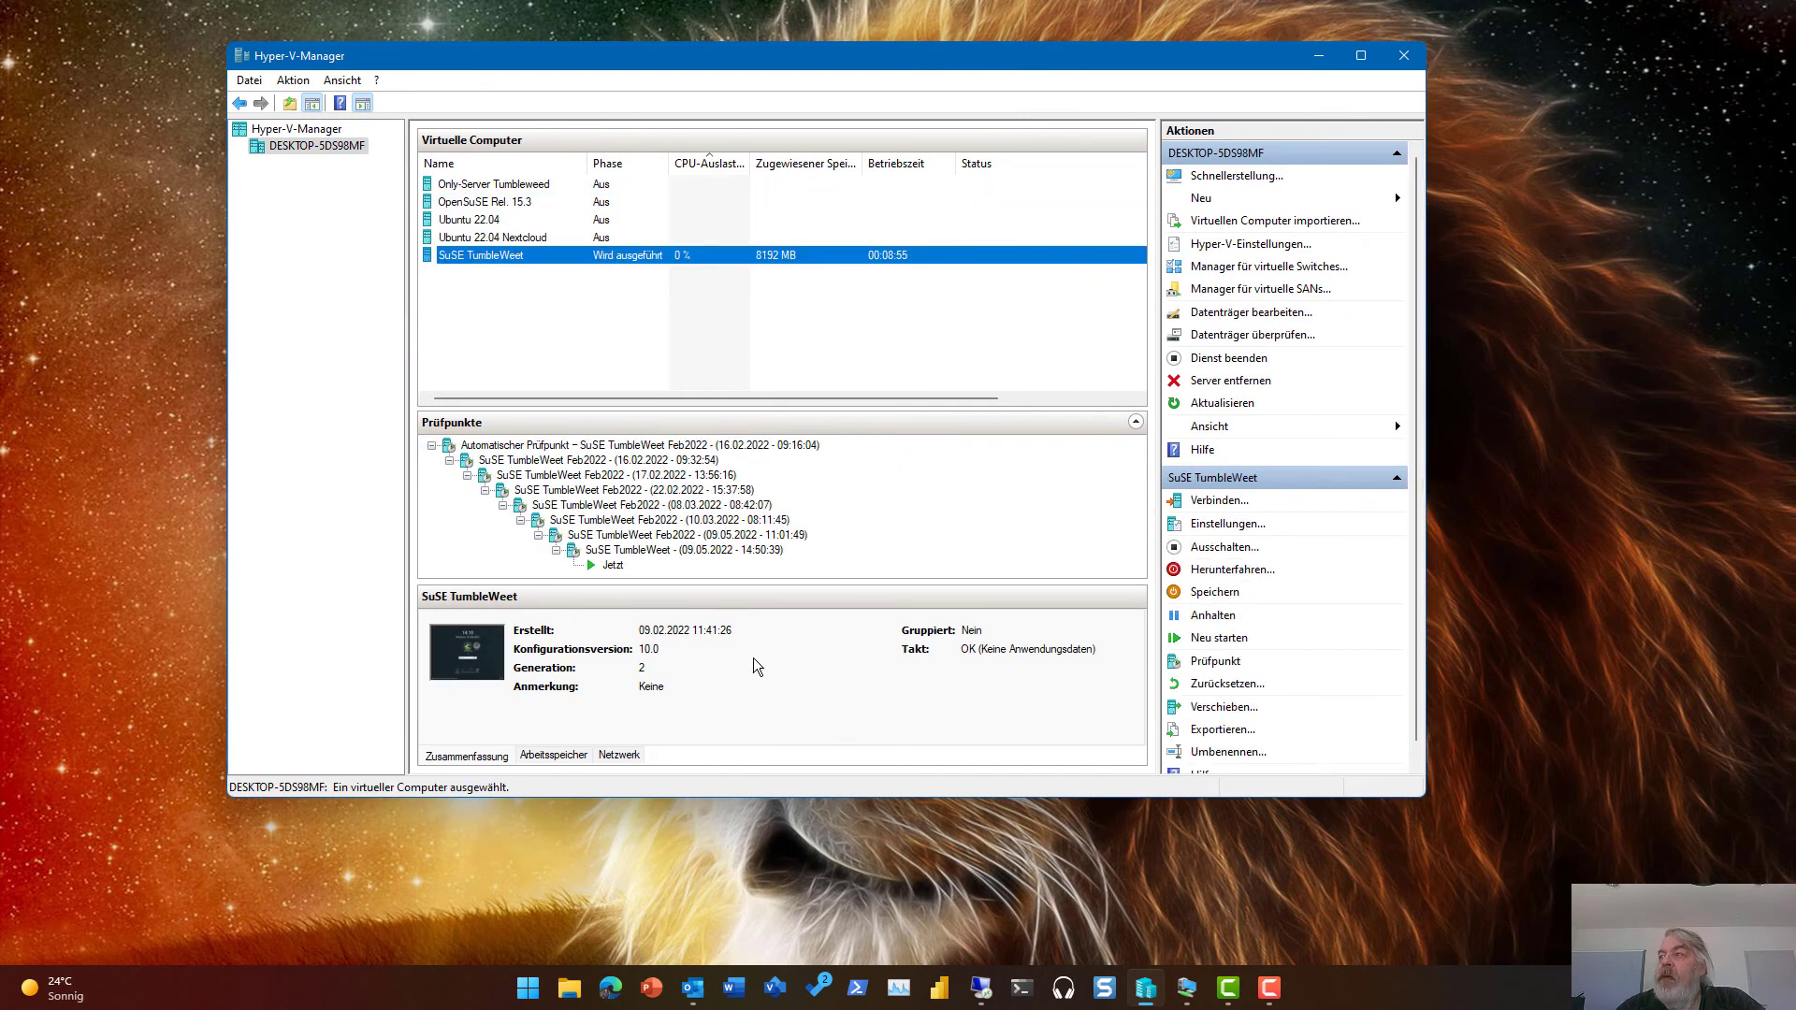
{"action": "left_click", "coordinate": [564, 756]}
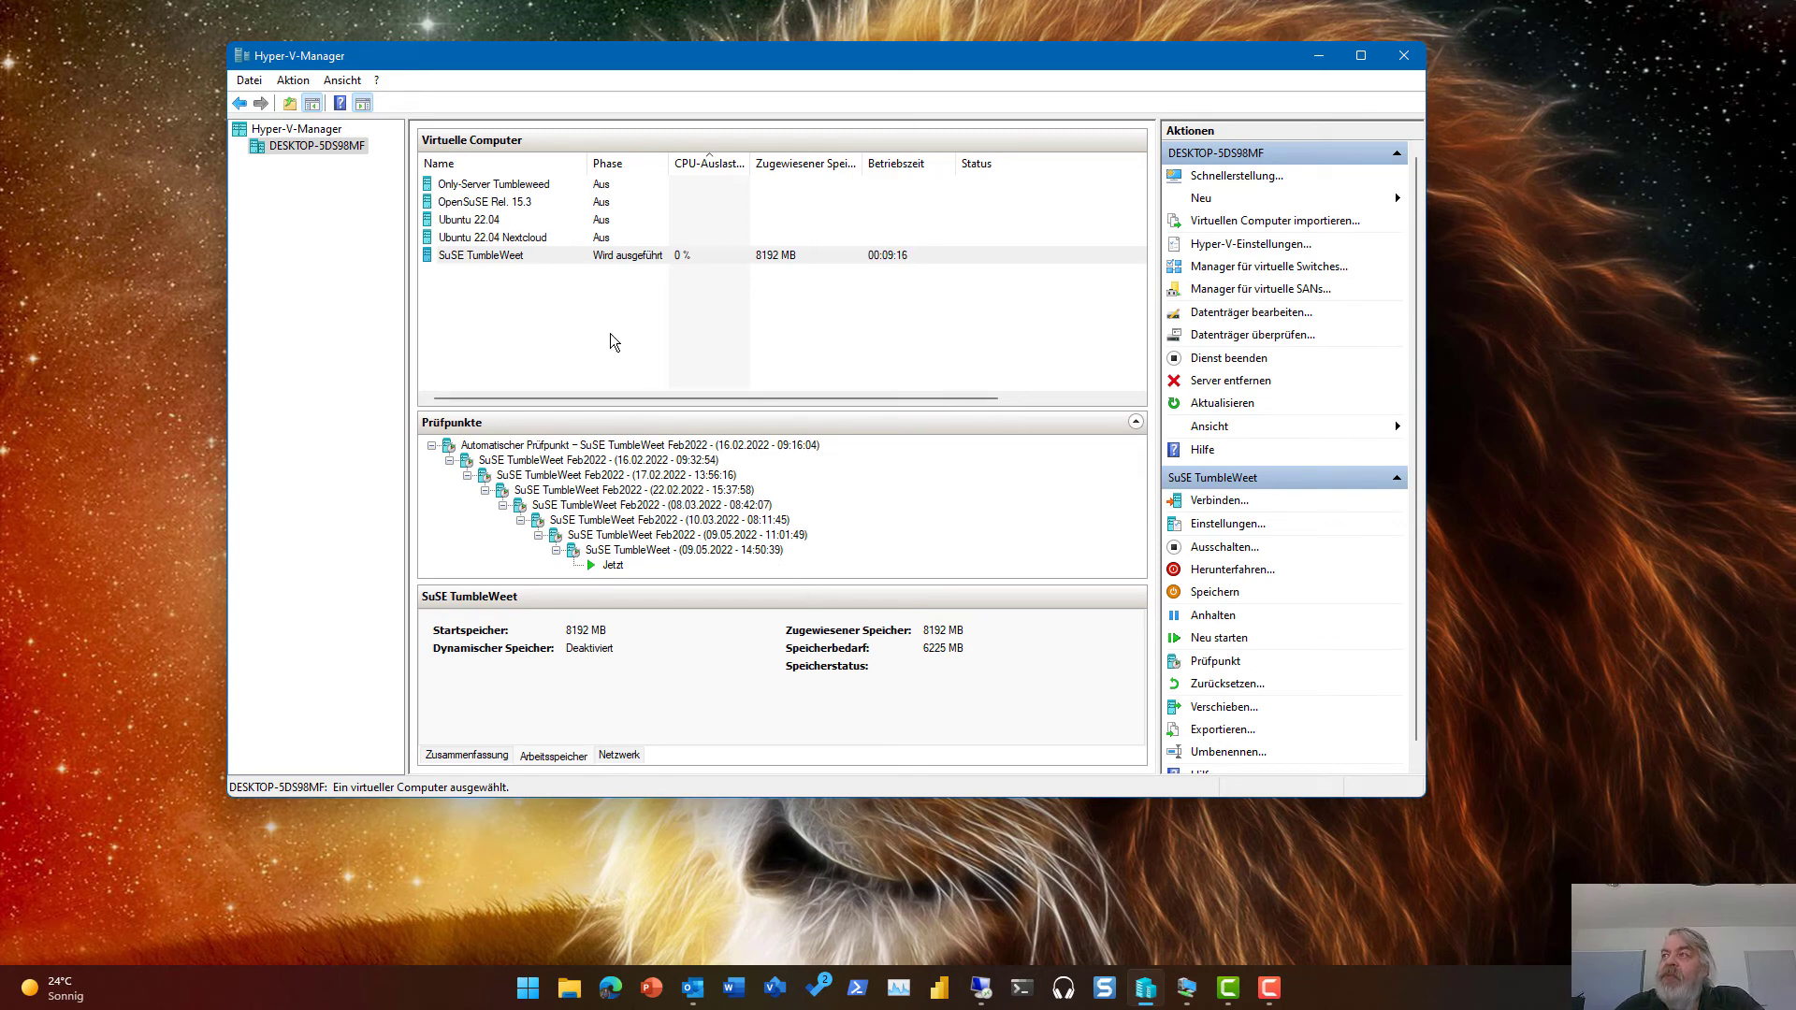
Create a new checkpoint of the SuSE TumbleWeet virtual machine and review the actions available for that checkpoint.
{"action": "right_click", "coordinate": [601, 261]}
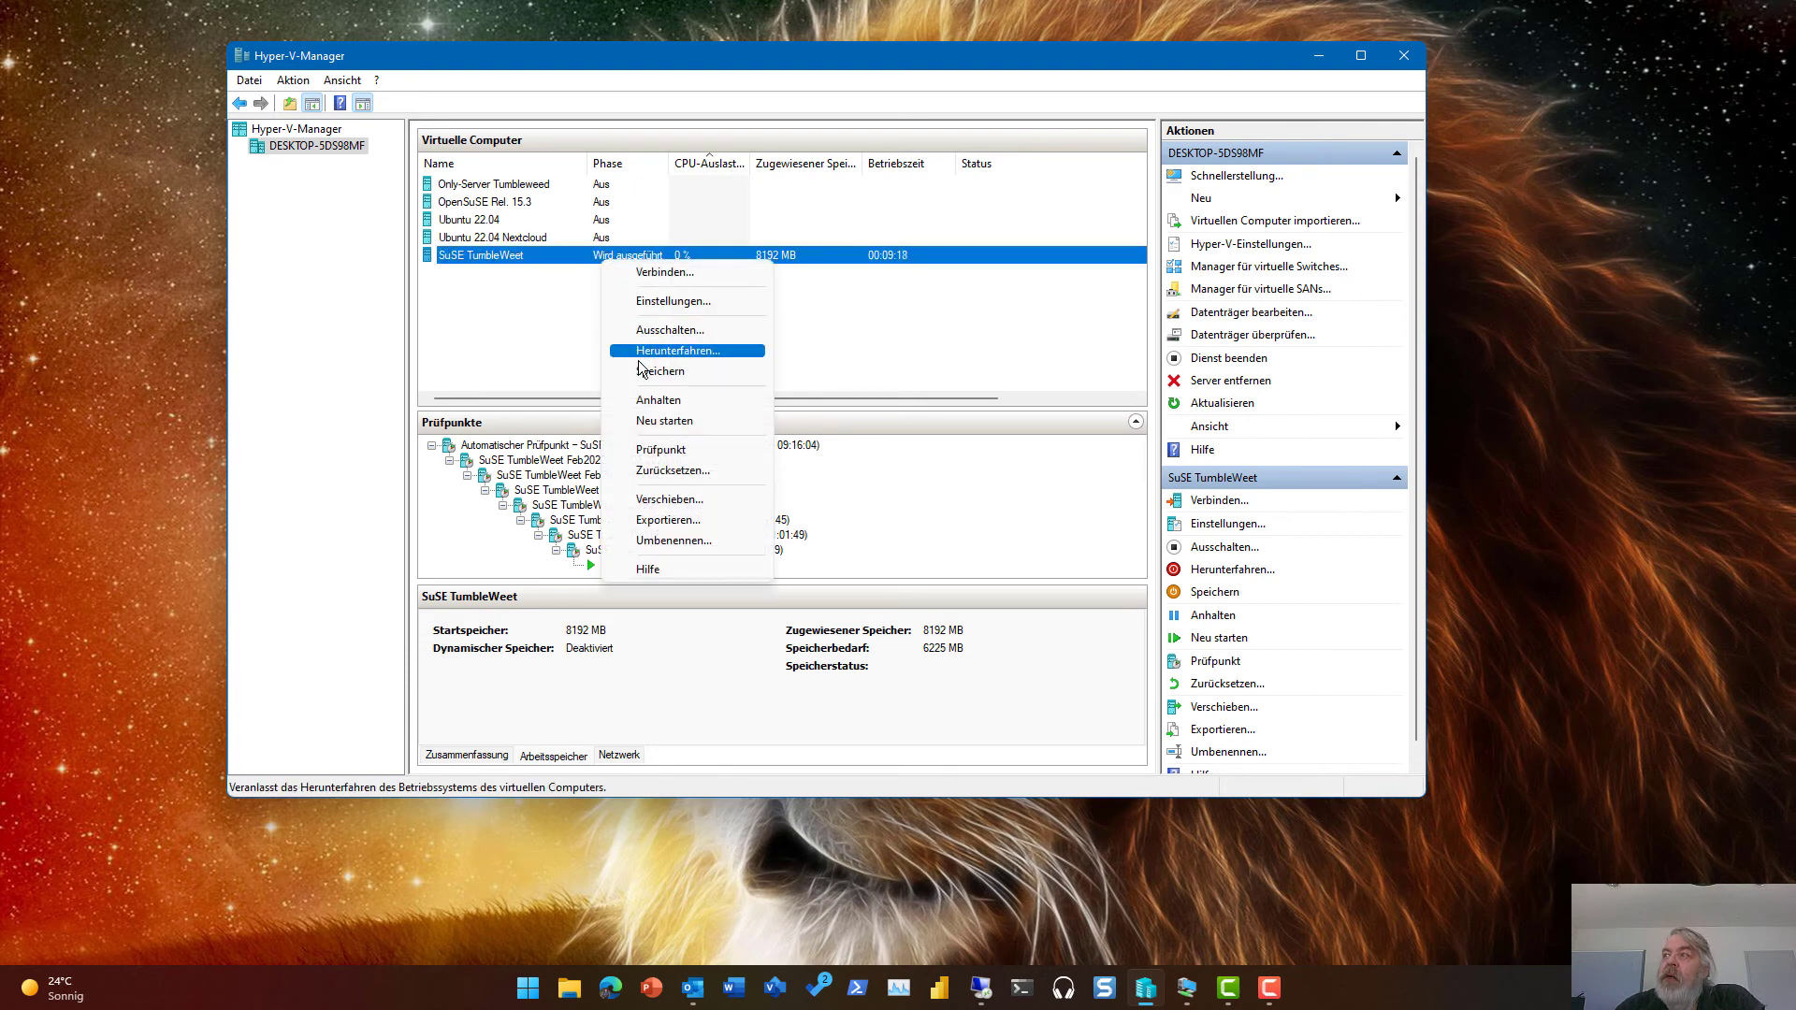
{"action": "left_click", "coordinate": [642, 448]}
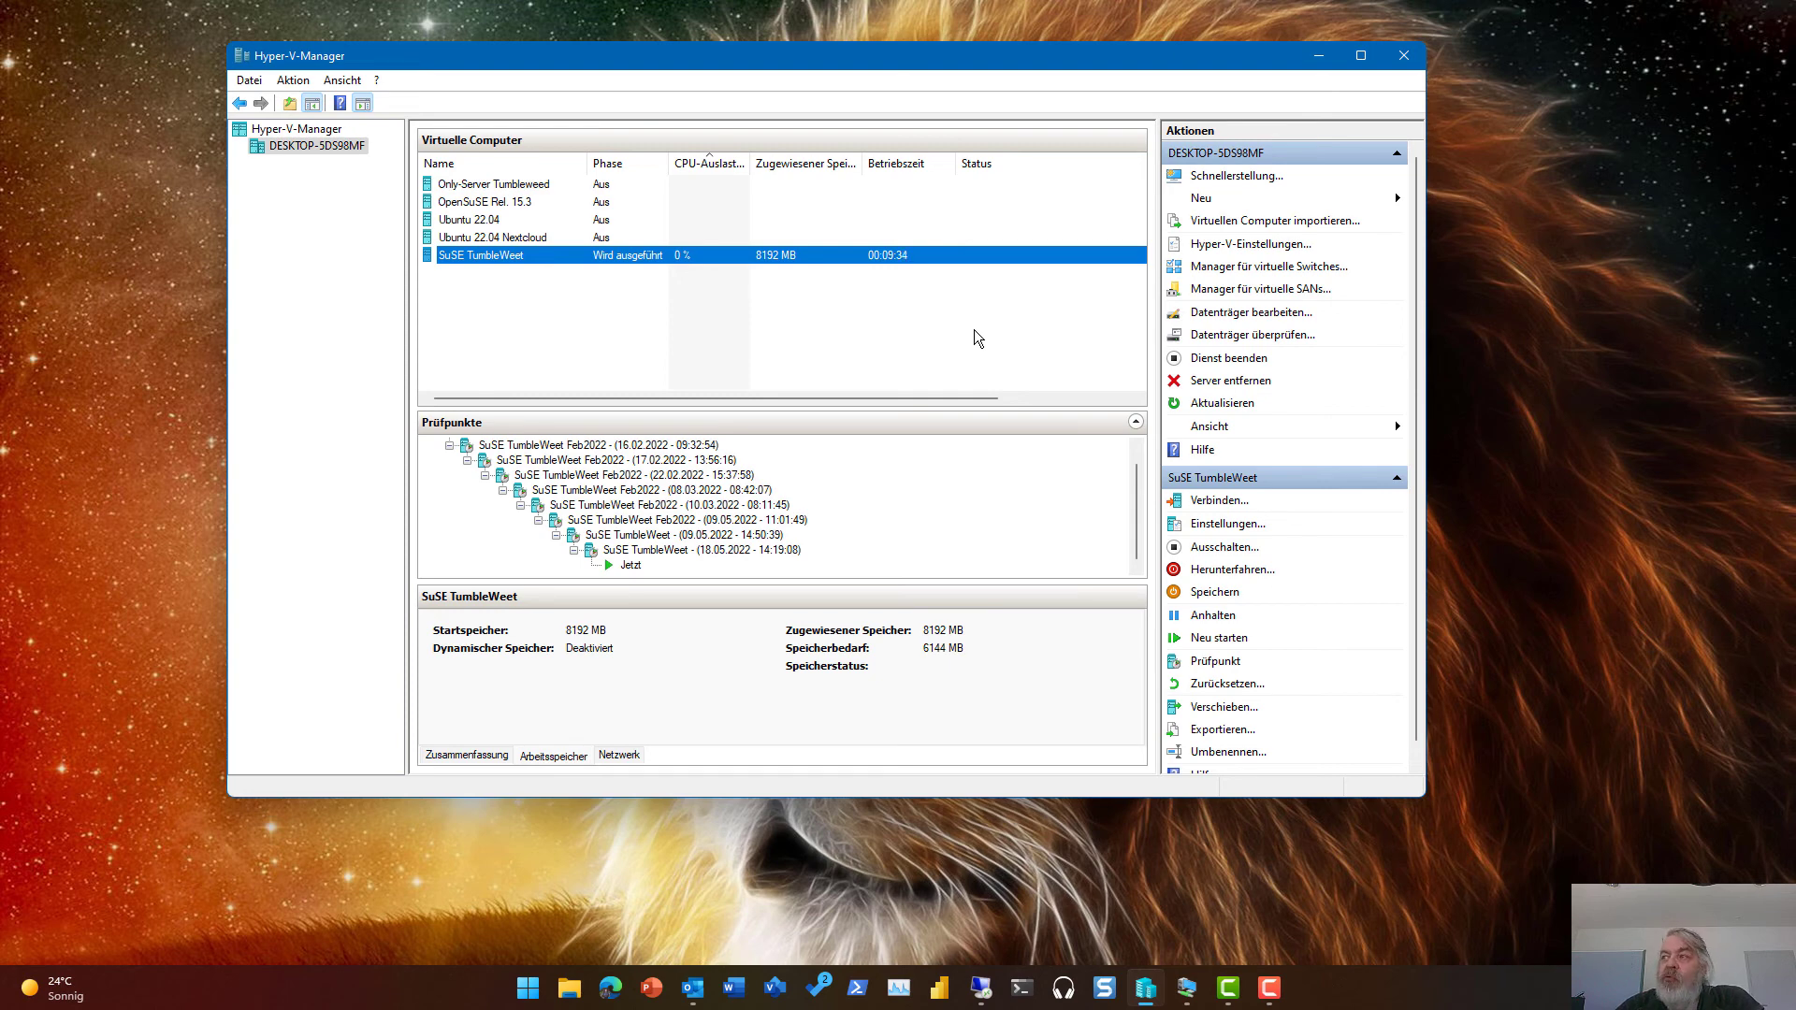
{"action": "left_click", "coordinate": [733, 551]}
{"action": "right_click", "coordinate": [732, 552]}
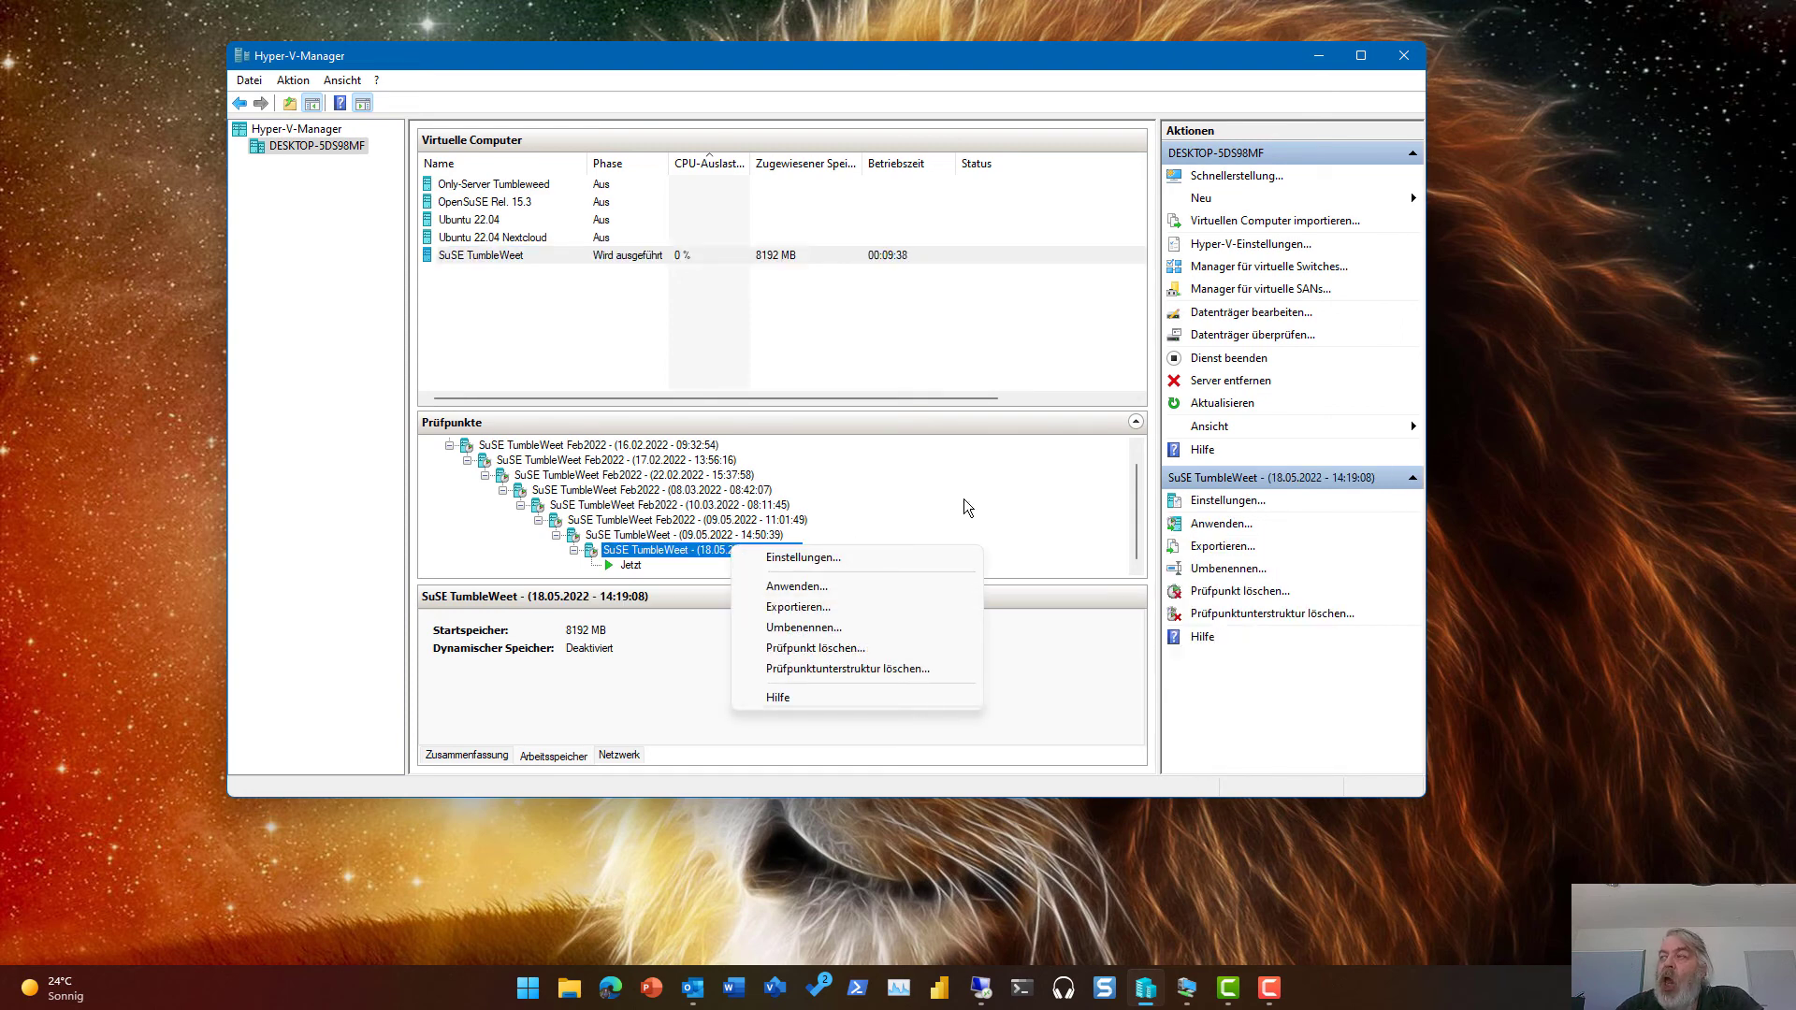
{"action": "left_click", "coordinate": [978, 327]}
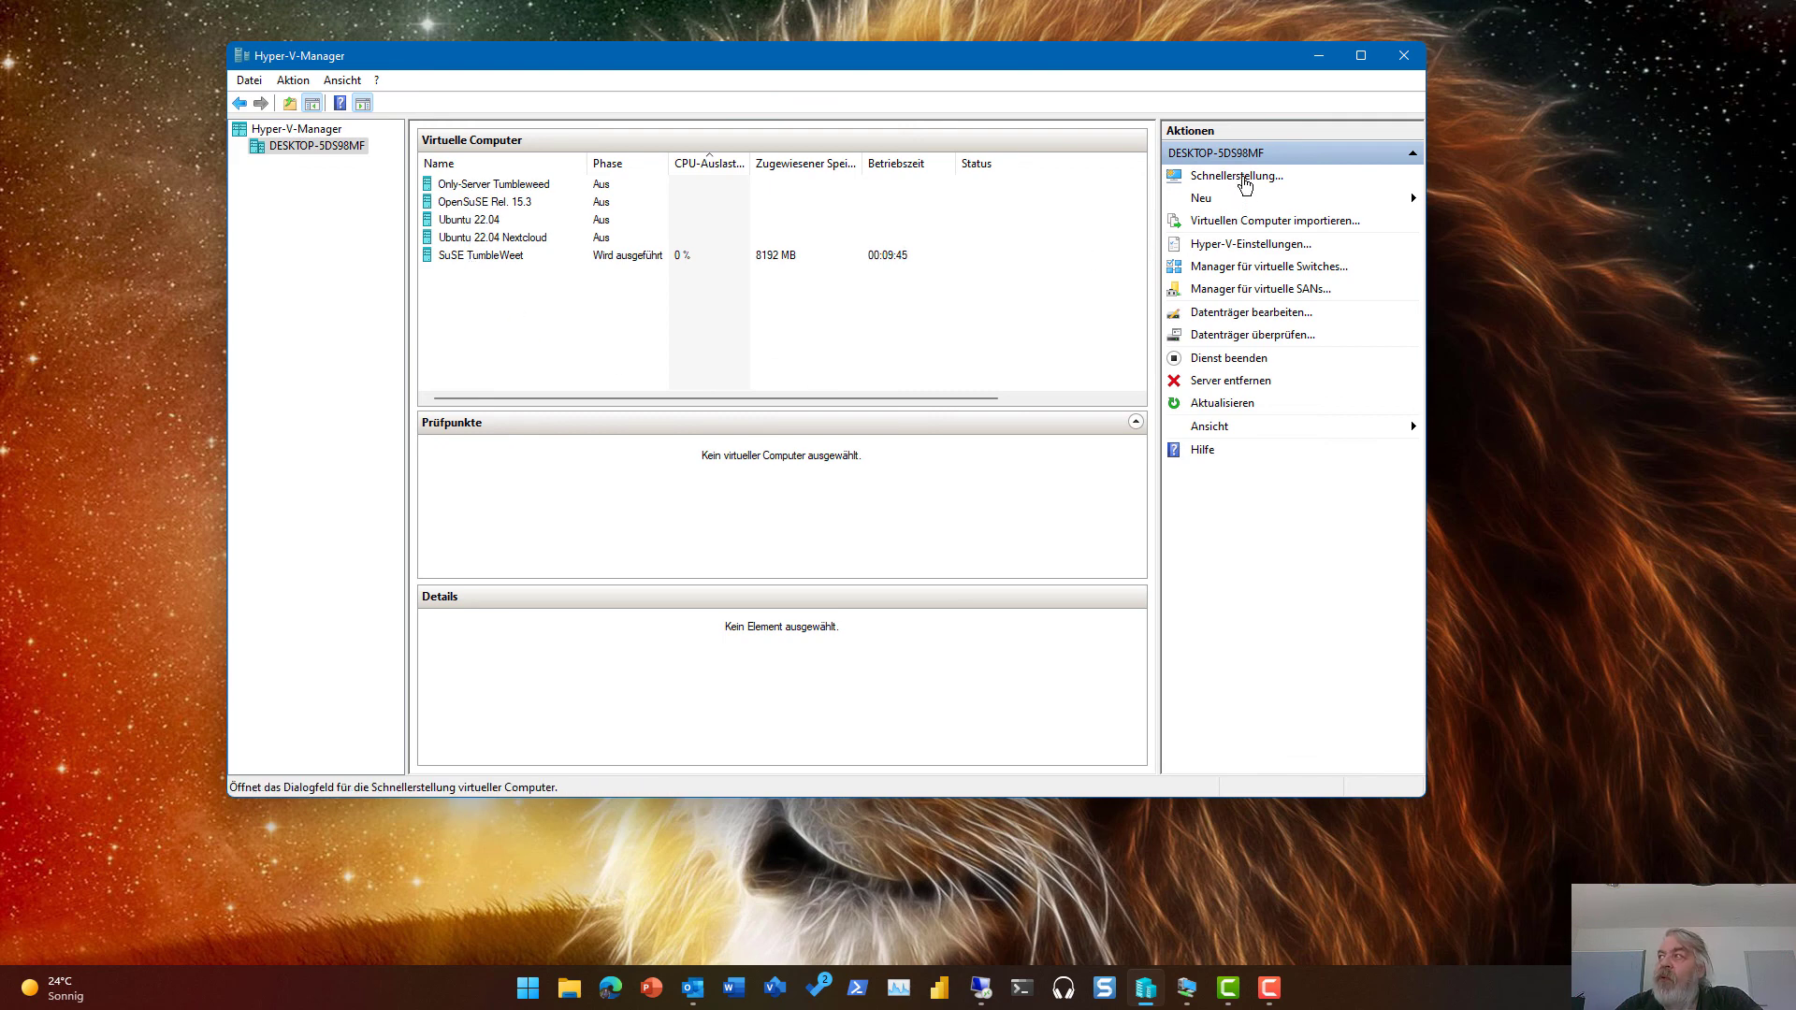
Review the operating systems offered for quick virtual machine creation, close the gallery without creating one, and return to the SuSE TumbleWeet session.
{"action": "left_click", "coordinate": [1244, 177]}
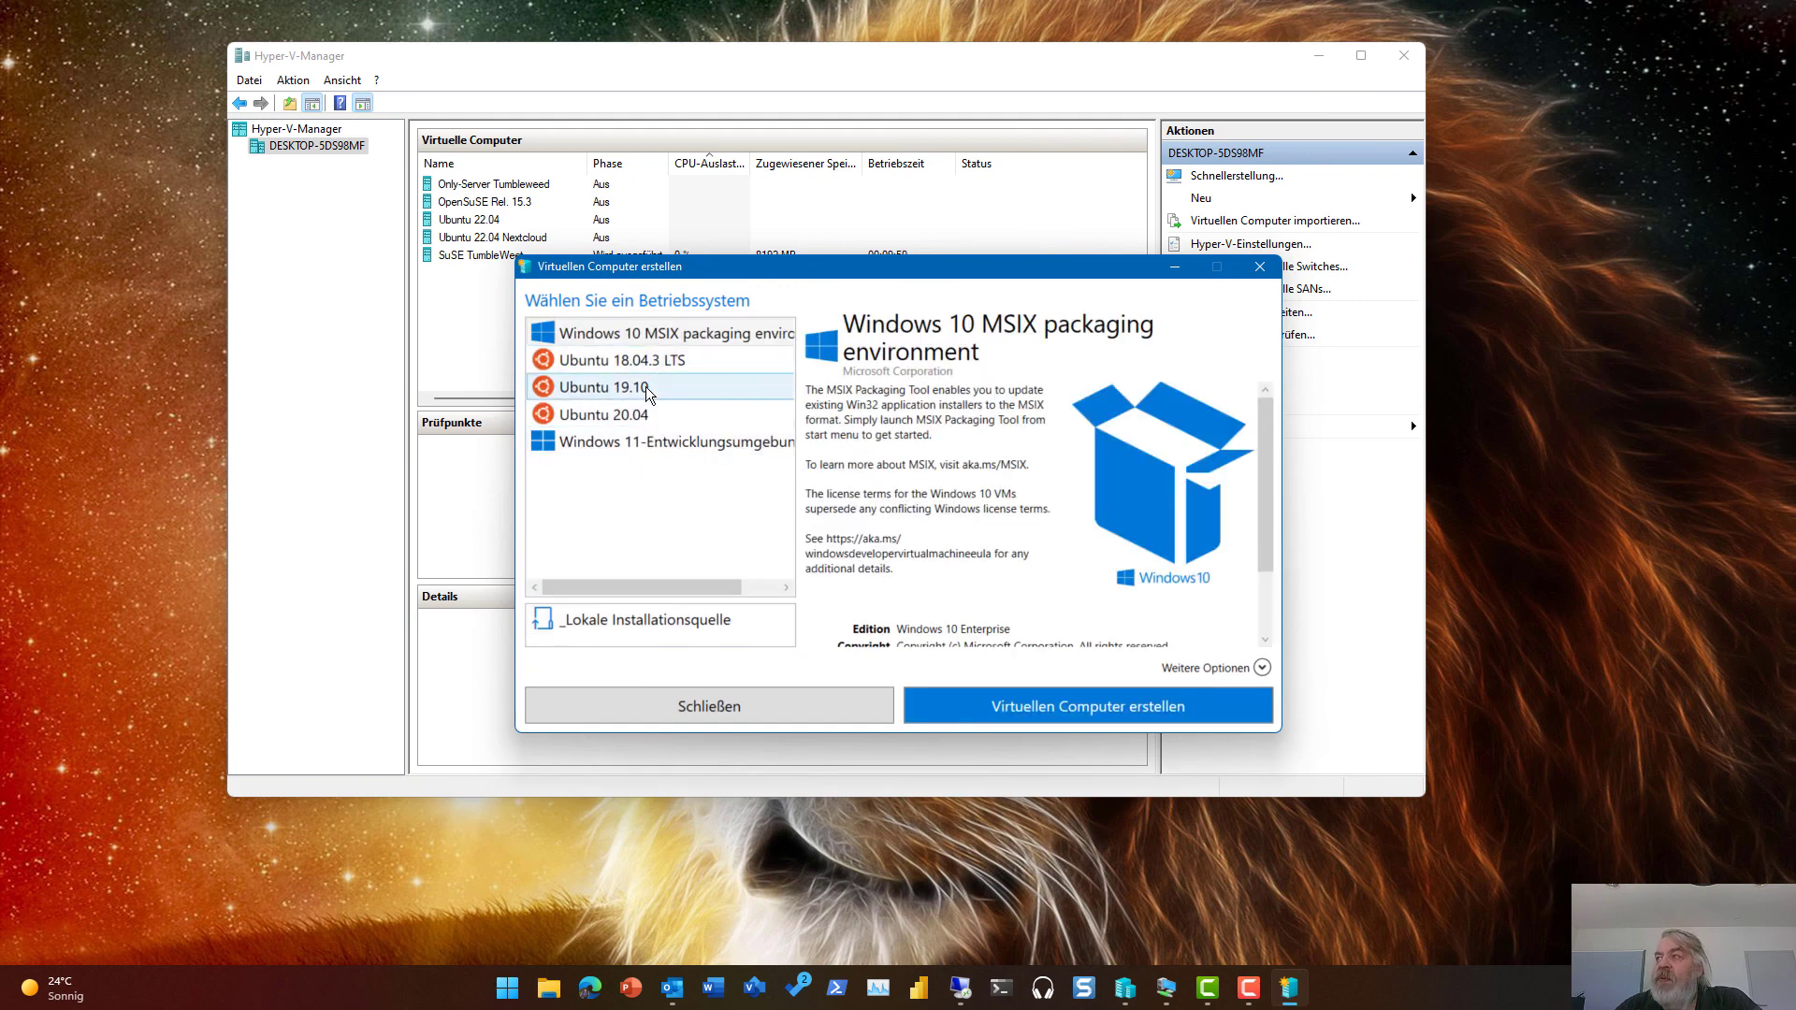
{"action": "left_click", "coordinate": [1261, 267]}
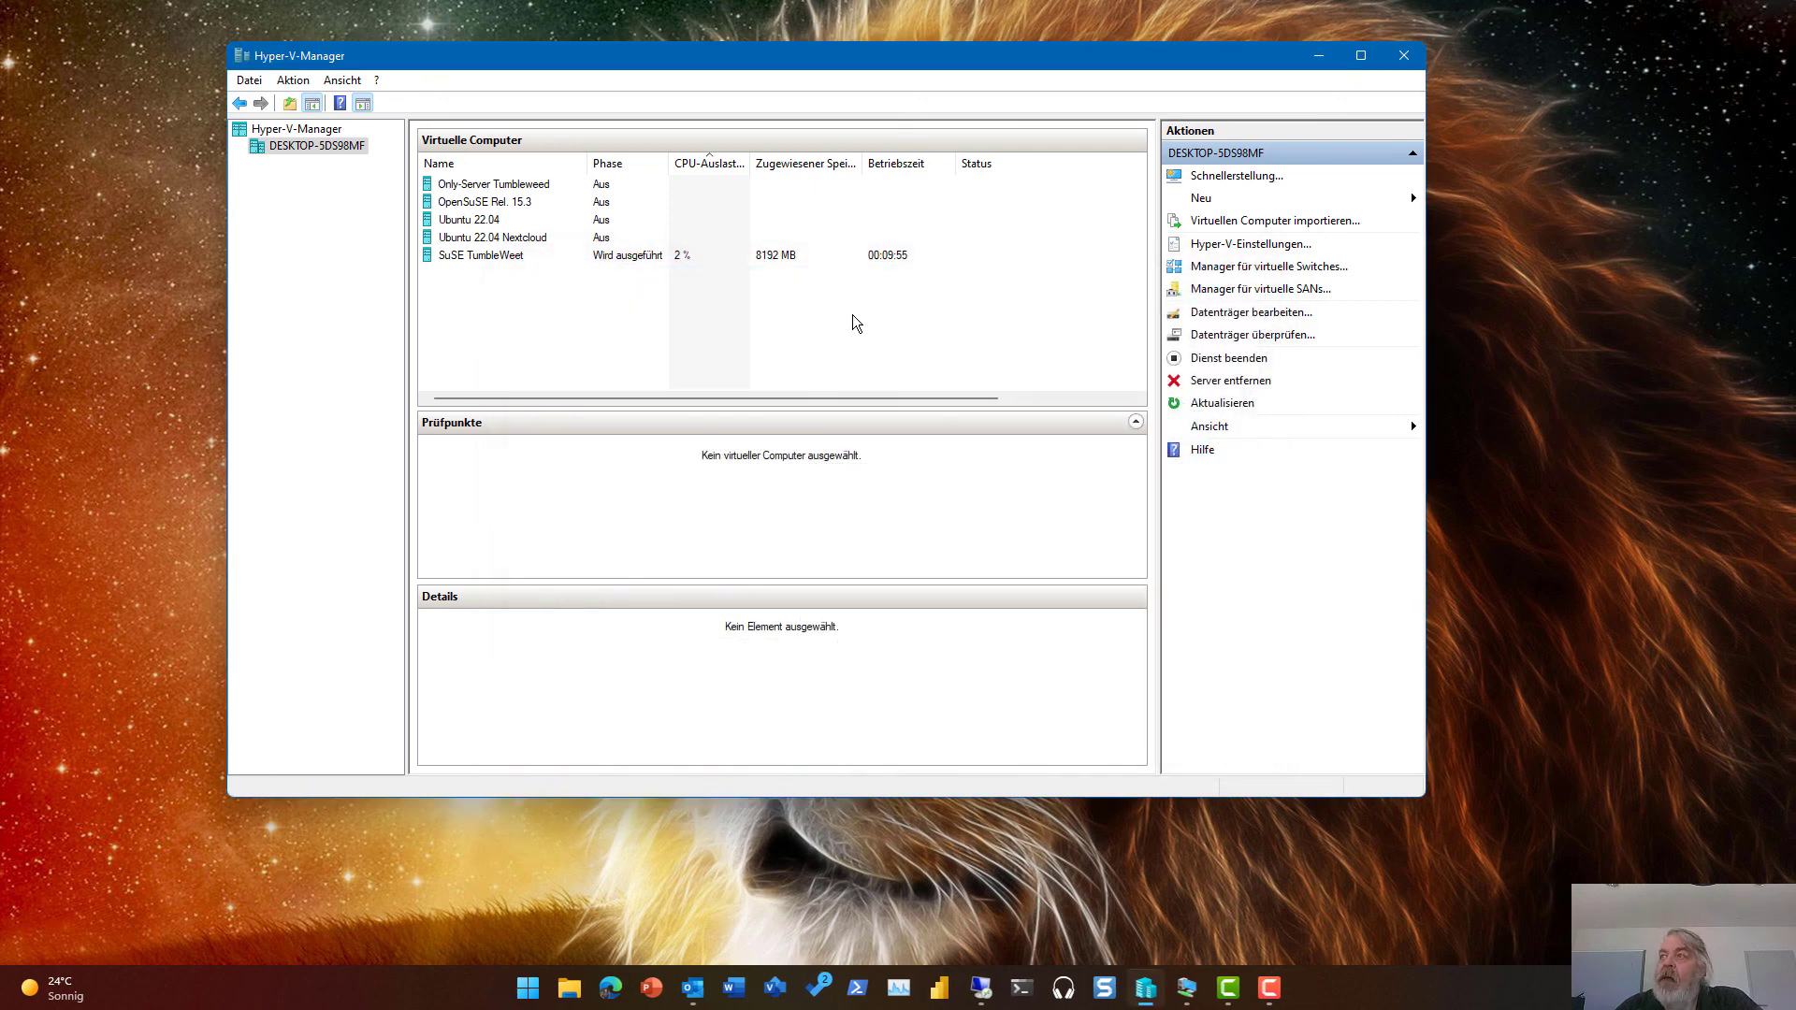
{"action": "left_click", "coordinate": [1187, 988]}
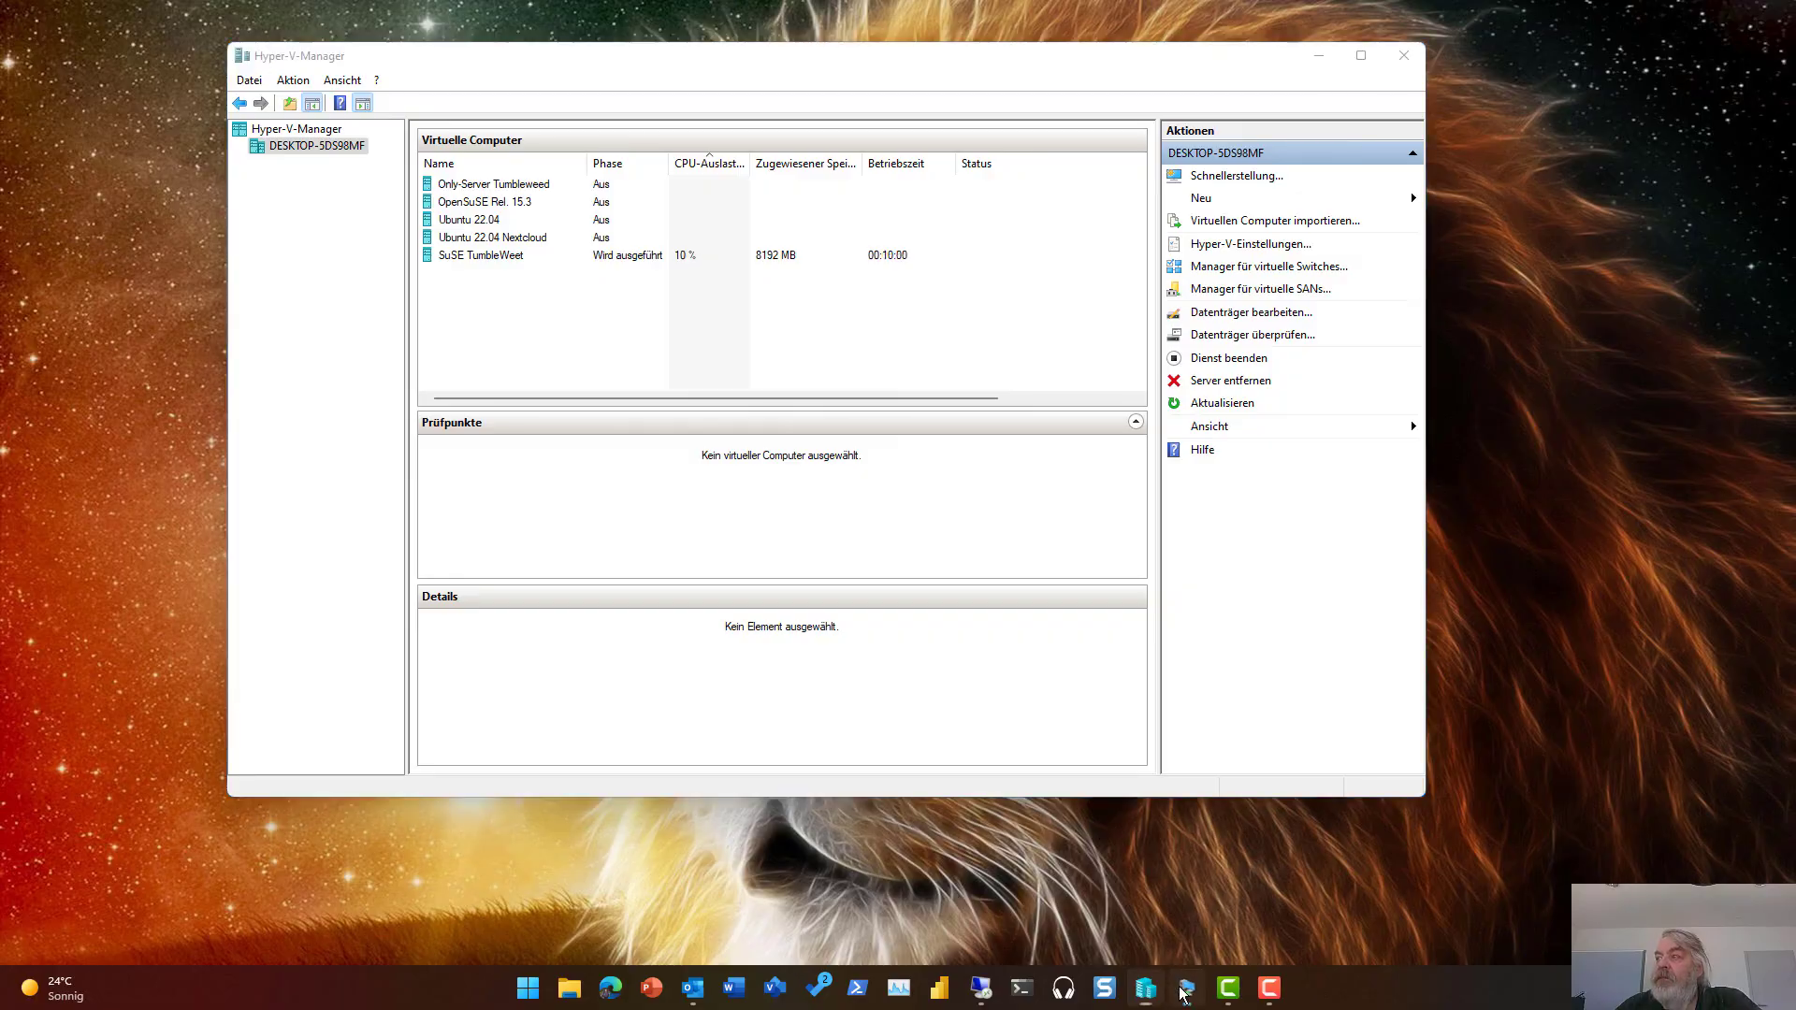